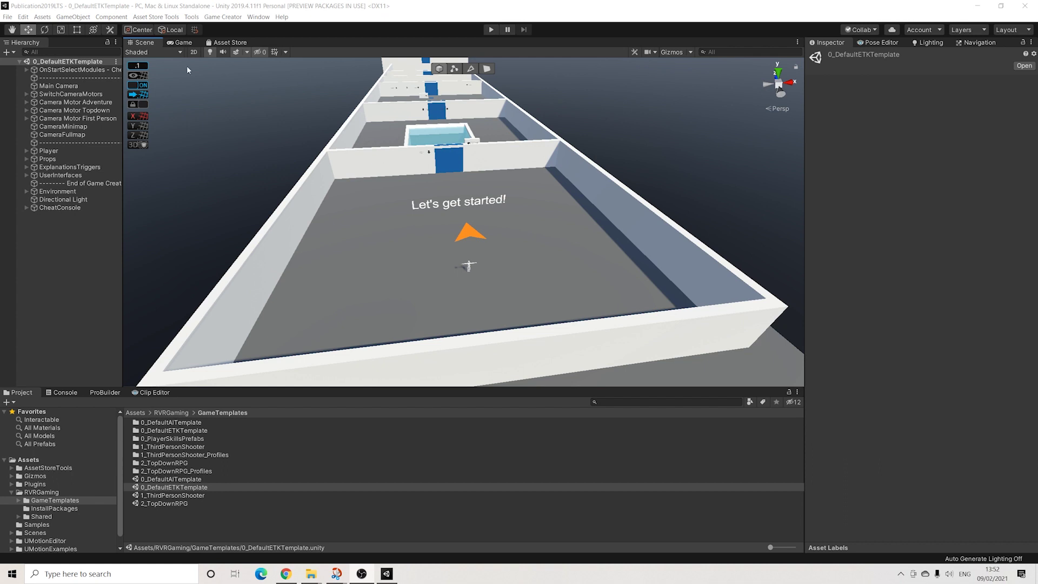
Step: Enable the Shooter-Module and Melee-Module local variables on the OnStartSelectModules object
left_click(68, 71)
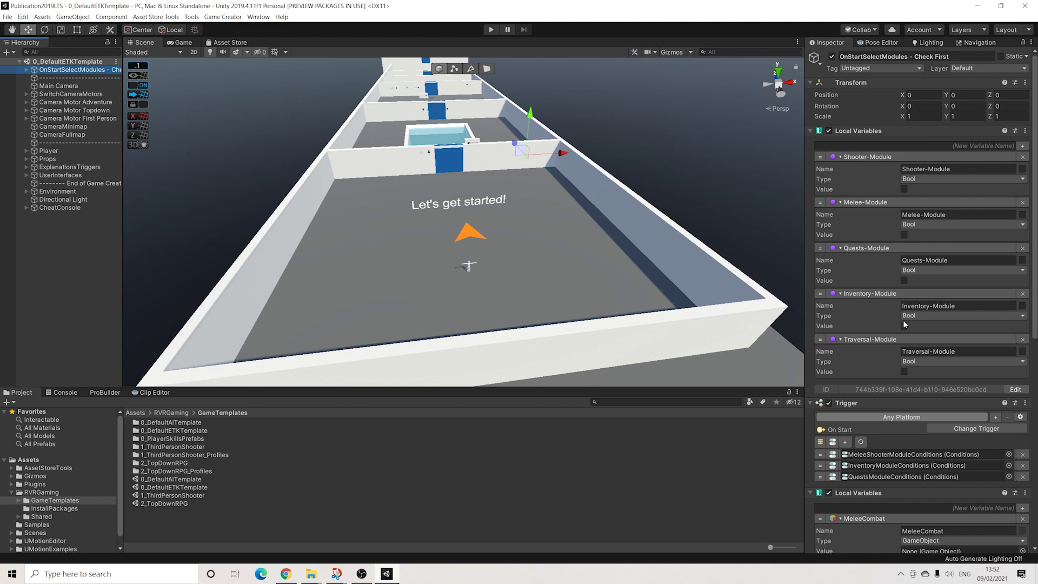
left_click(904, 189)
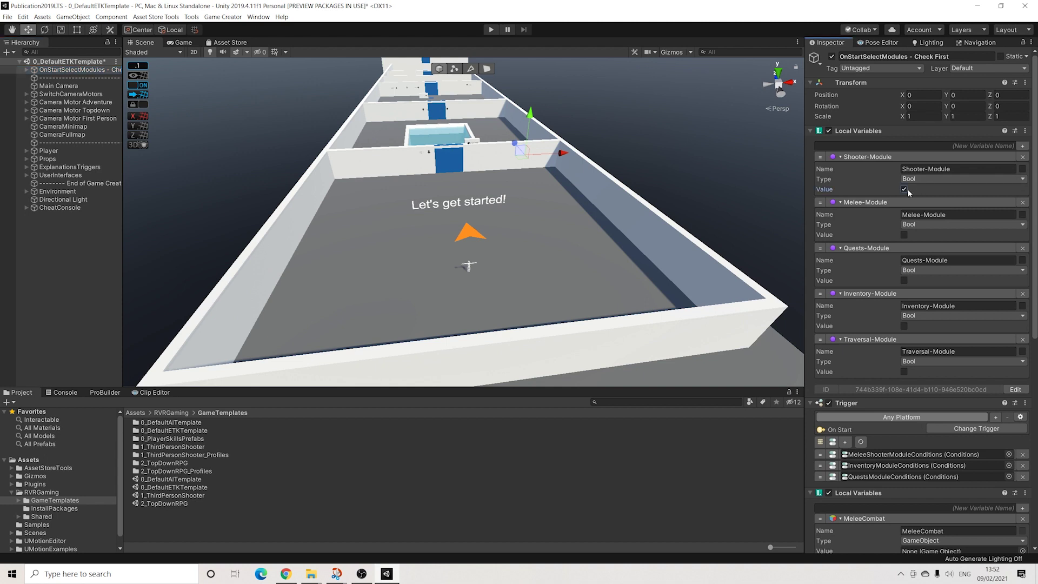
left_click(904, 234)
Step: Locate the MeleeShooterModuleConditions object referenced by the On Start trigger and display its conditions
scroll(931, 203, "down", 5)
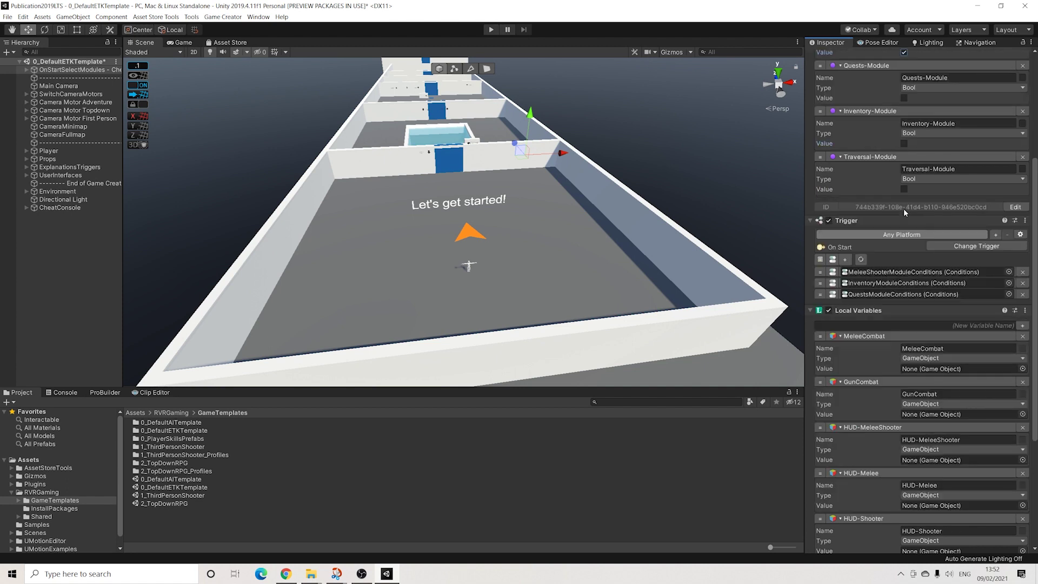
left_click(878, 272)
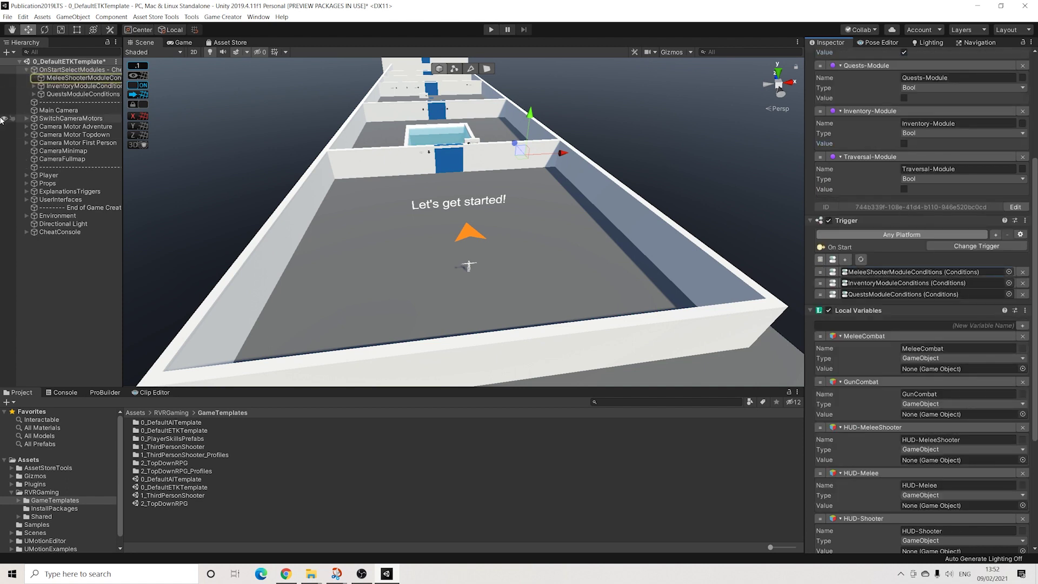
left_click(79, 78)
scroll(962, 86, "up", 5)
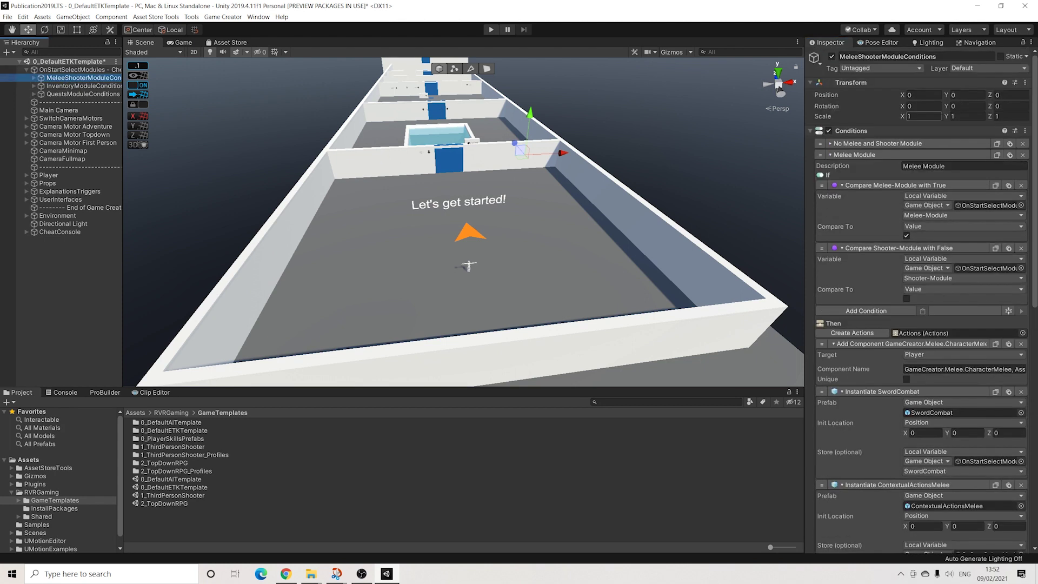
Step: Collapse the Melee Module clause and examine the comparisons and actions of the Melee and Shooter Module clause
left_click(854, 155)
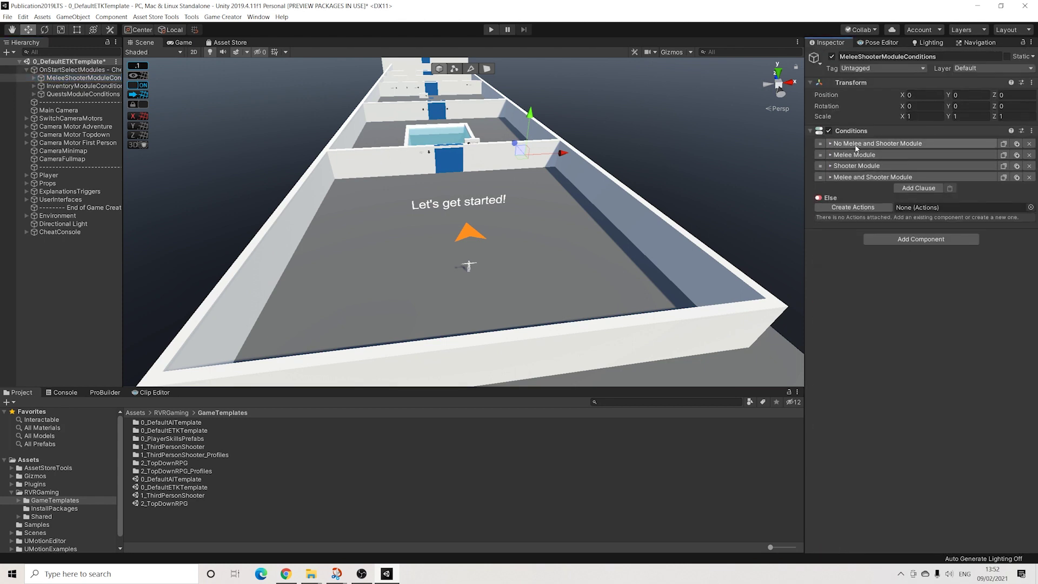
left_click(861, 144)
left_click(861, 144)
left_click(862, 178)
scroll(882, 175, "down", 3)
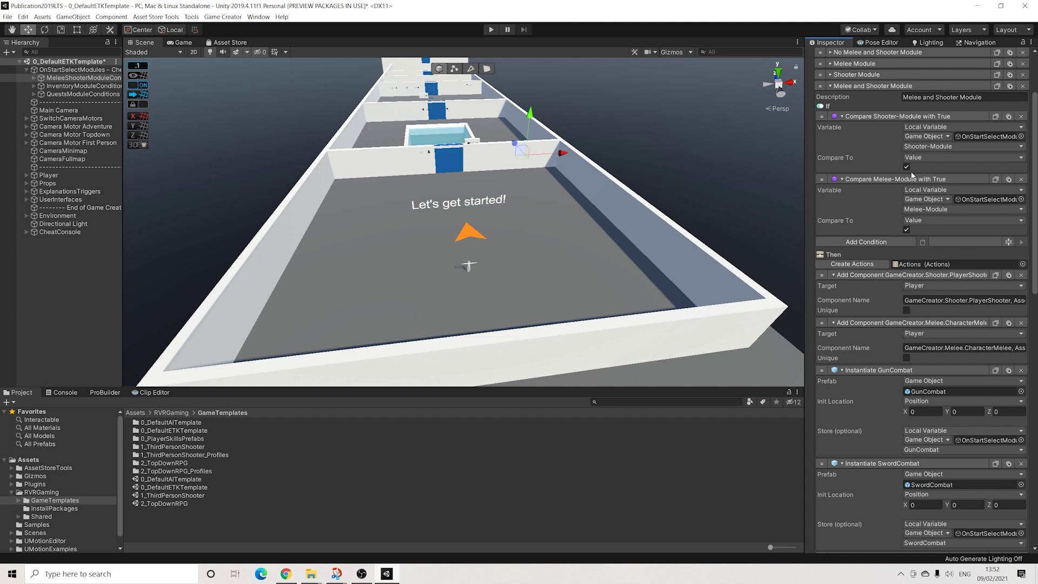
scroll(912, 196, "down", 3)
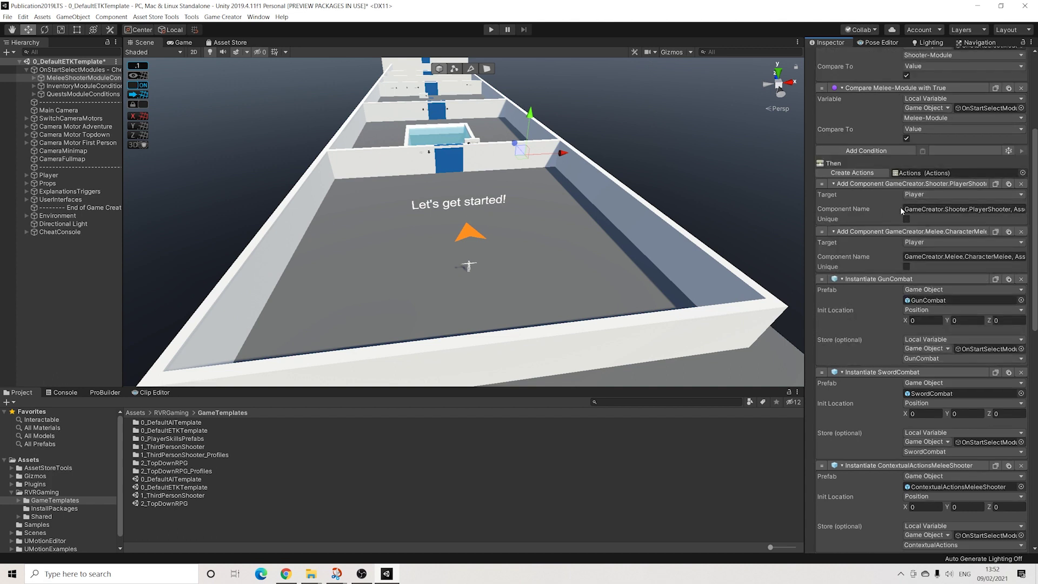
Step: Inspect the component names in the two Add Component actions for the PlayerShooter and CharacterMelee components
left_click(957, 210)
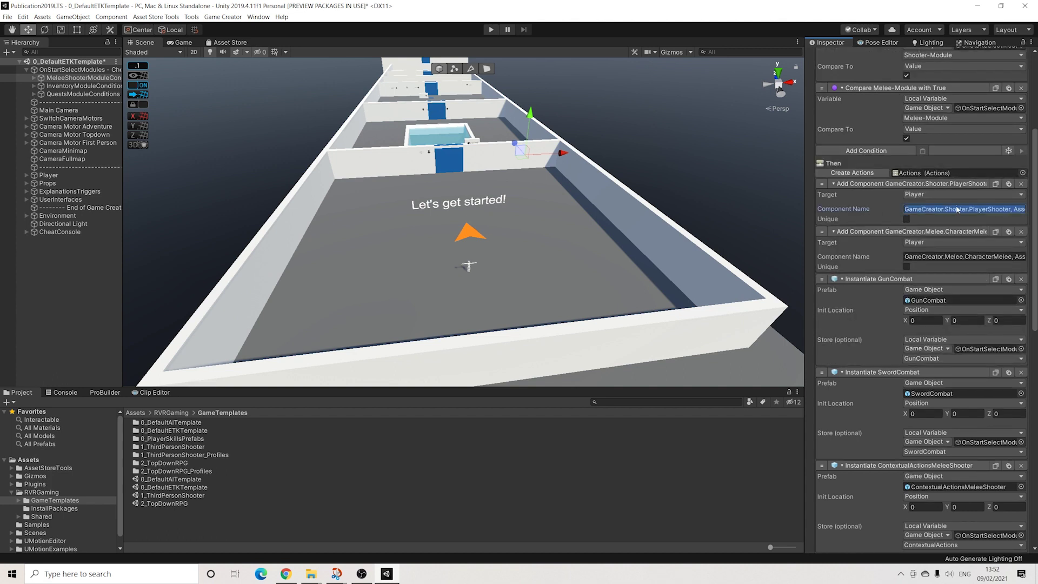
left_click(906, 209)
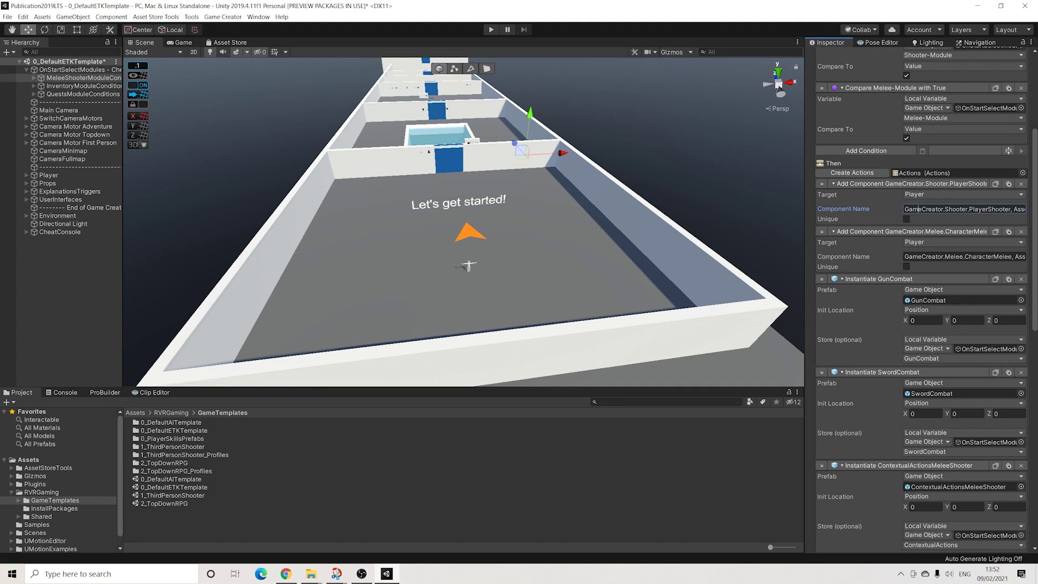
left_click(951, 257)
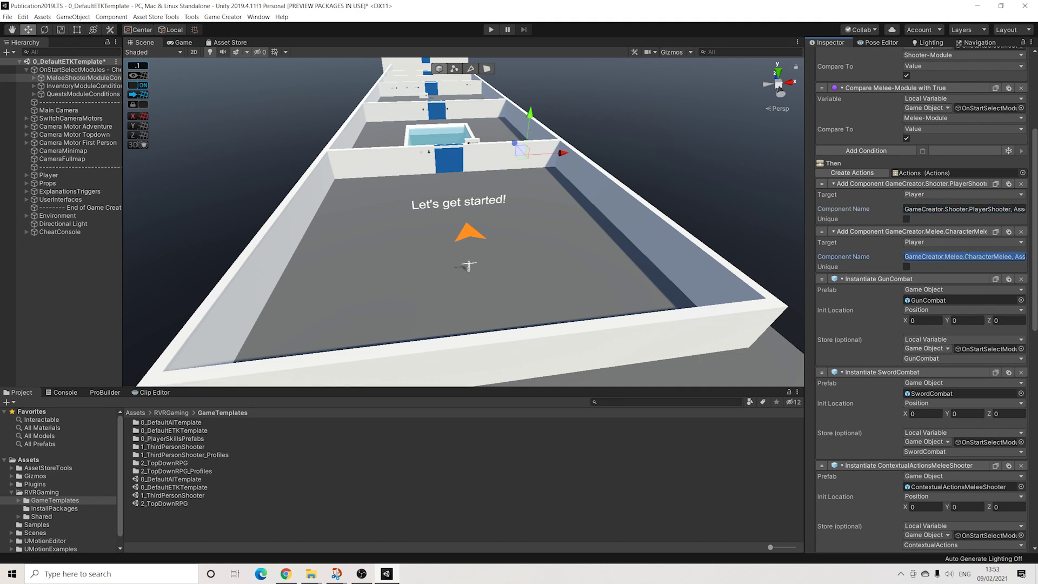
left_click(966, 258)
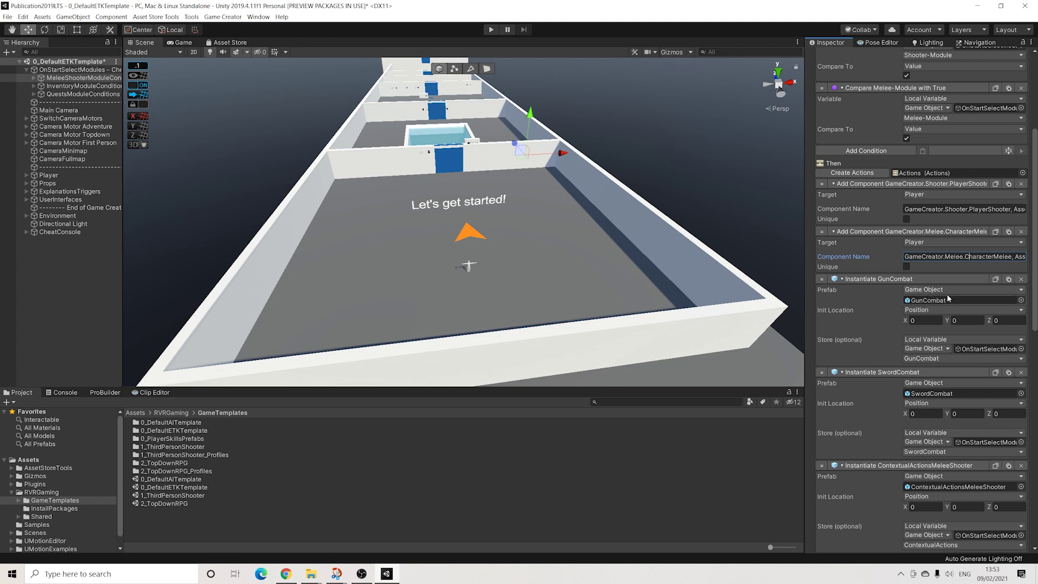
Step: Examine the clause's Instantiate and Change Parent actions alongside the expanded child objects of Player
scroll(943, 303, "down", 3)
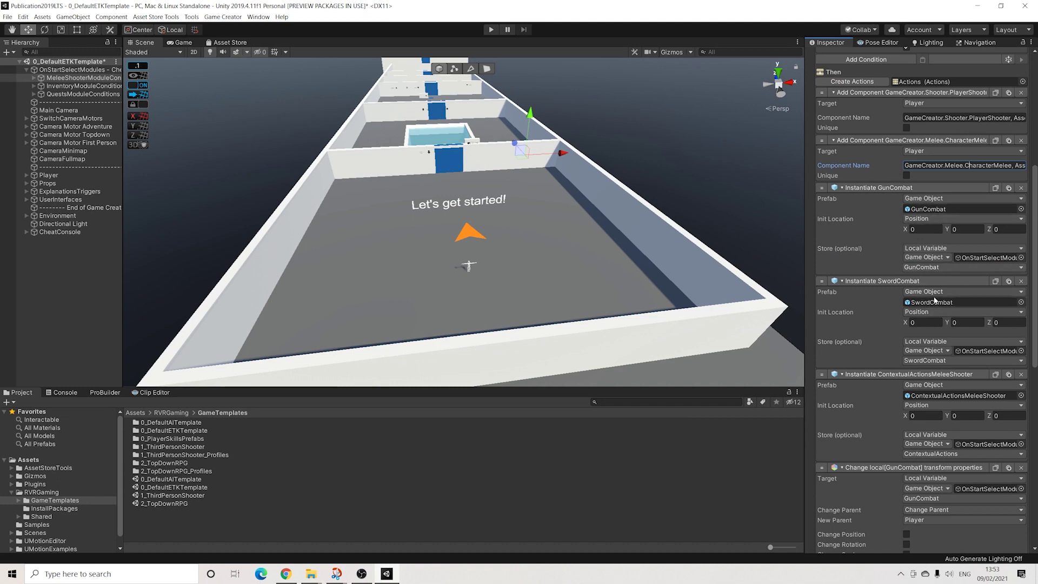
scroll(928, 301, "down", 5)
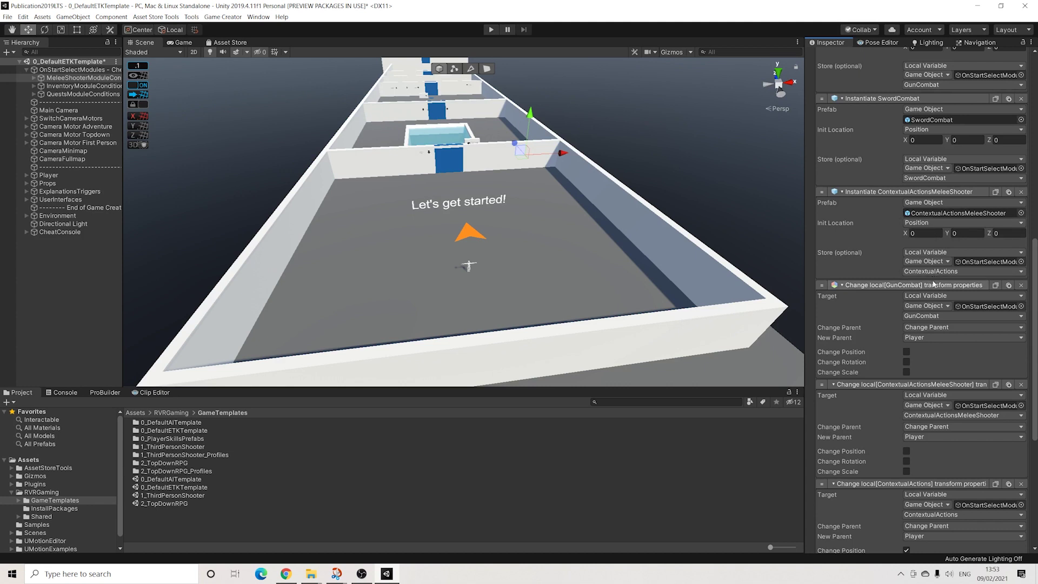
scroll(971, 243, "down", 3)
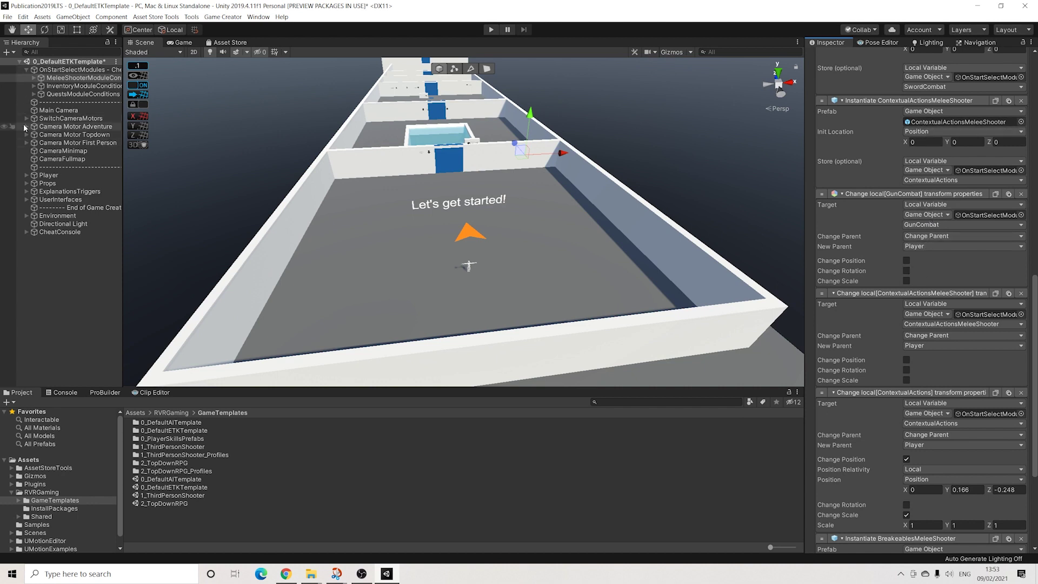
left_click(27, 175)
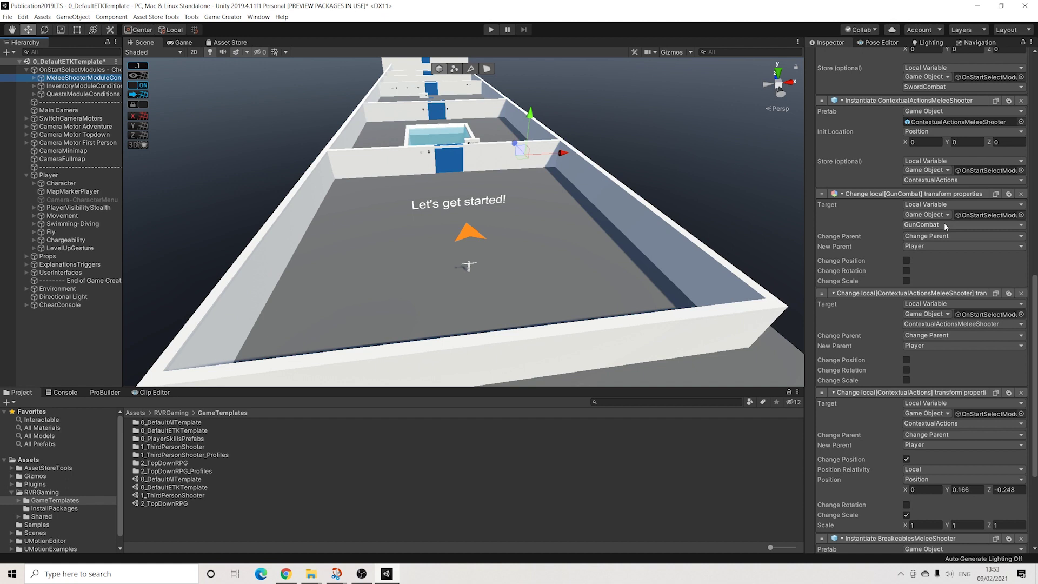
scroll(922, 225, "down", 3)
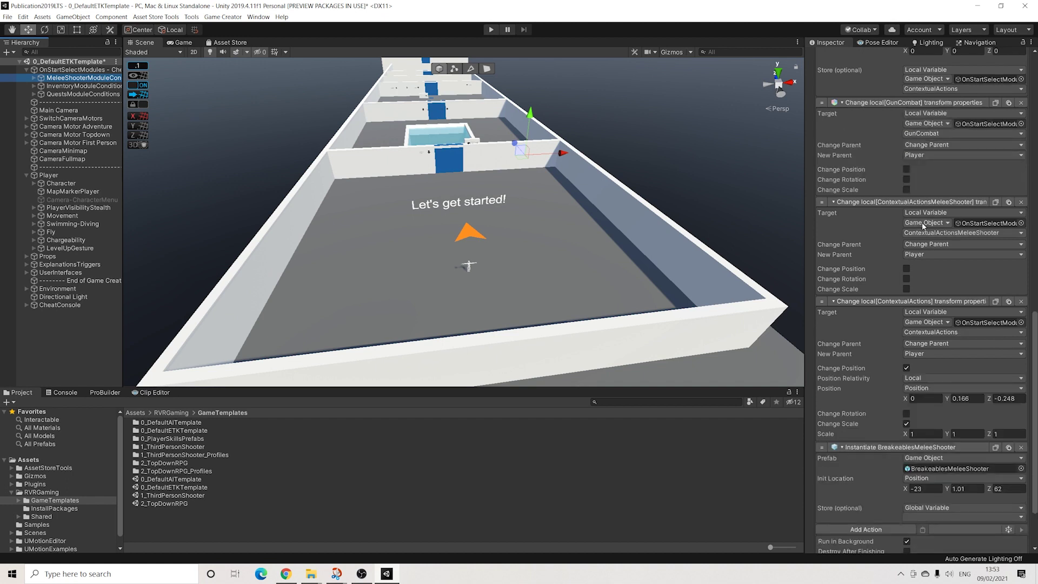
scroll(923, 223, "down", 3)
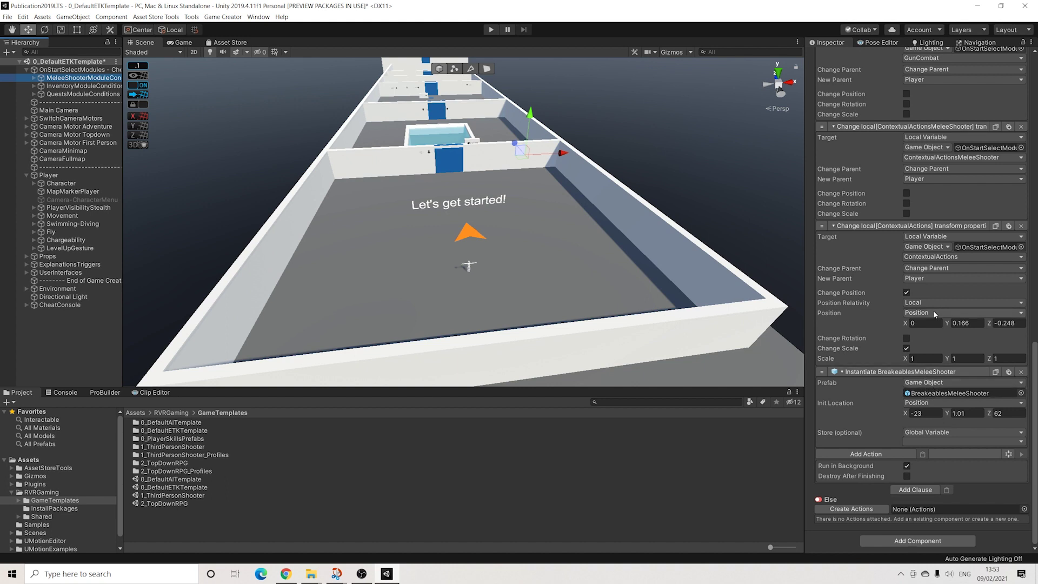
Step: Review the Melee and Shooter Module clause's actions again and collapse the clause
scroll(933, 312, "up", 5)
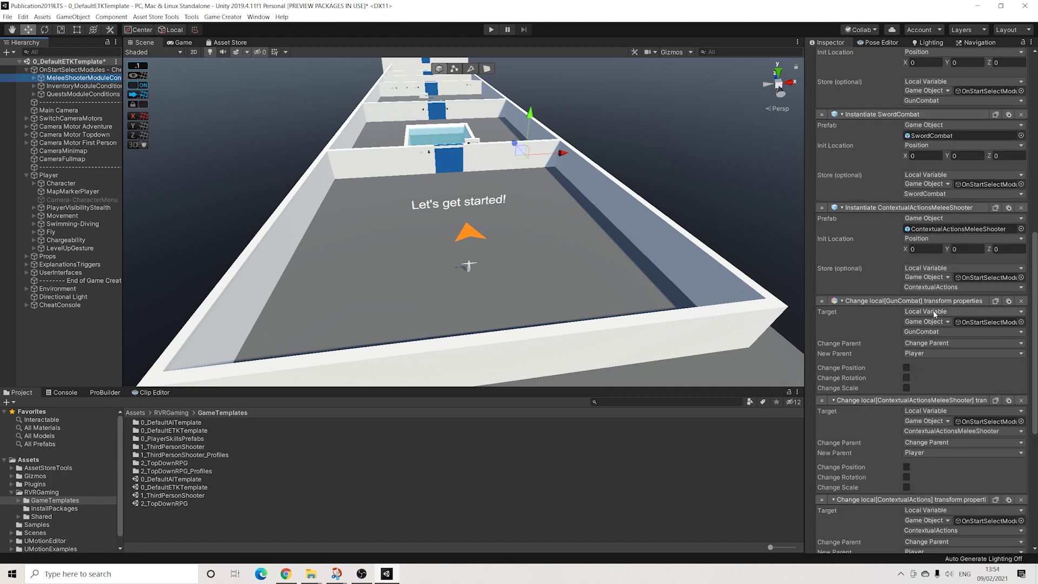
scroll(933, 314, "up", 3)
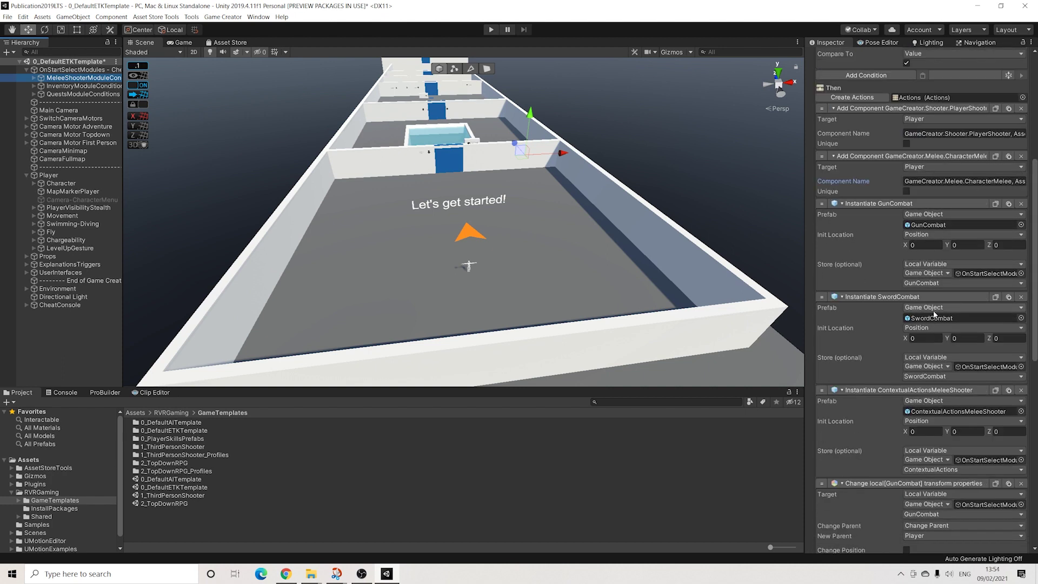
scroll(933, 314, "down", 3)
scroll(933, 313, "up", 3)
scroll(937, 172, "up", 4)
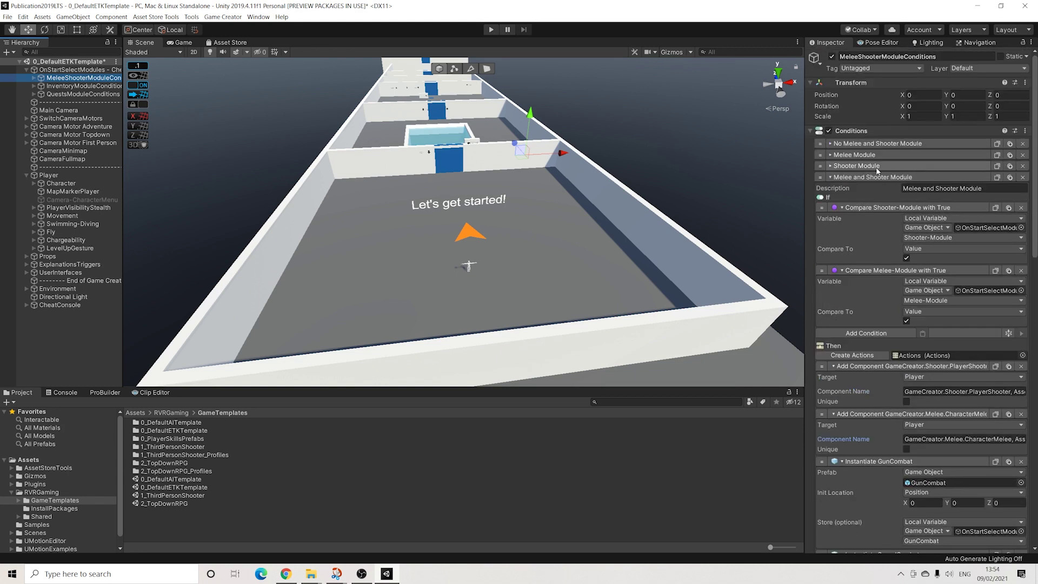
left_click(861, 177)
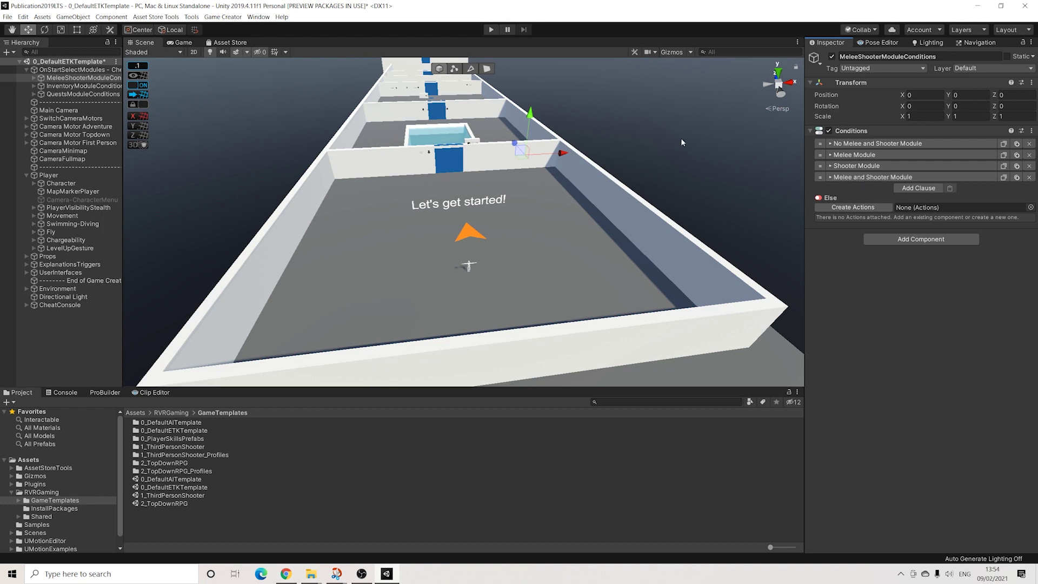
Step: Examine the InventoryModuleConditions clauses for an enabled and a disabled Inventory-Module, including their panel and button actions
left_click(65, 86)
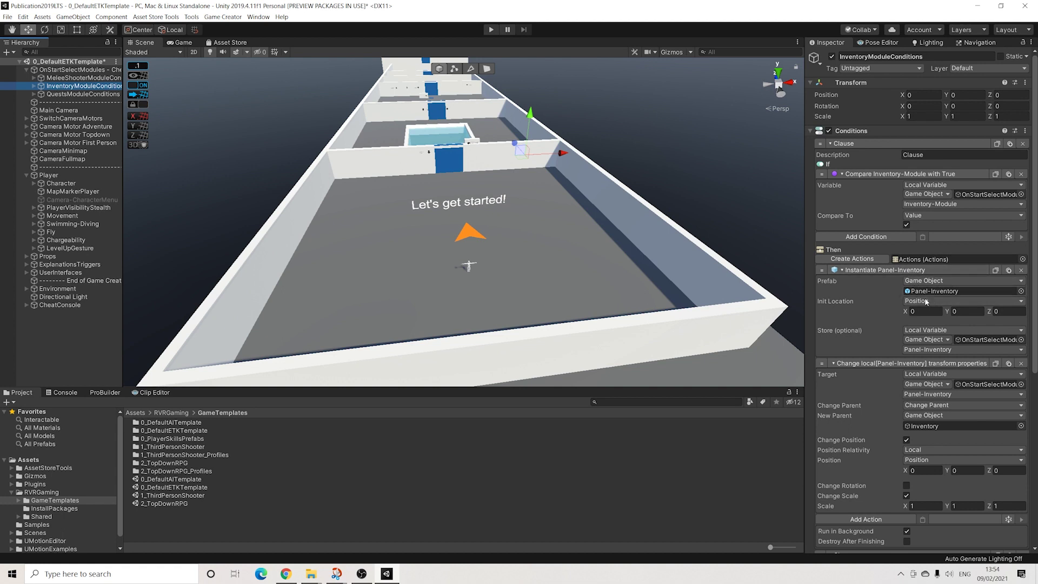
scroll(928, 305, "down", 3)
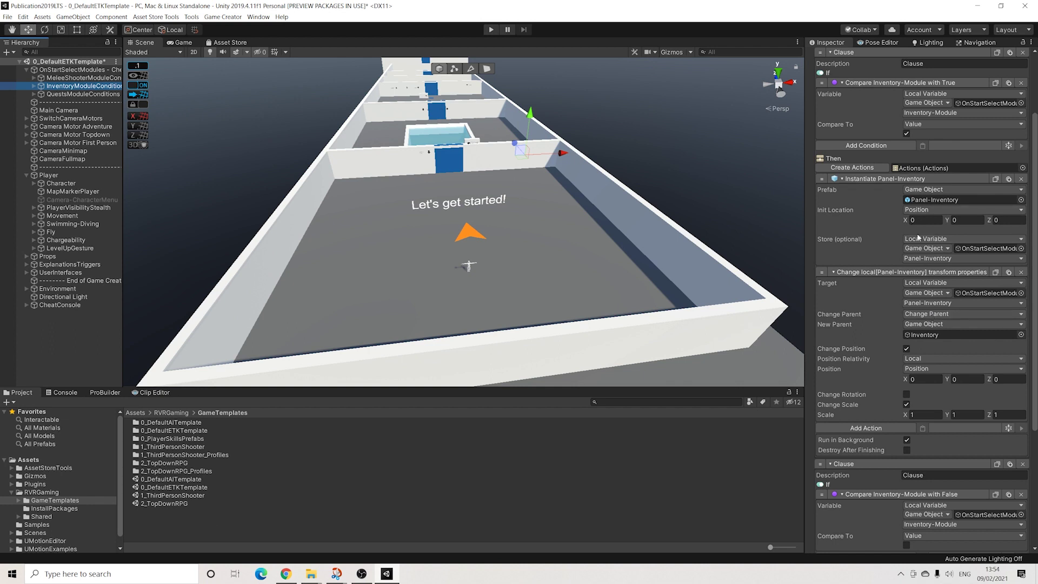
scroll(925, 240, "down", 3)
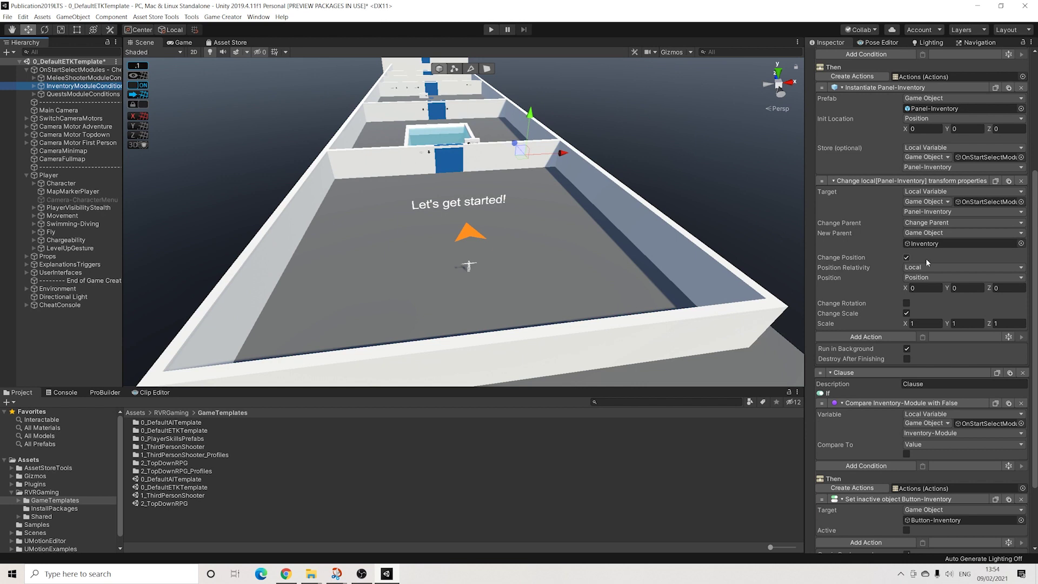
scroll(926, 257, "down", 2)
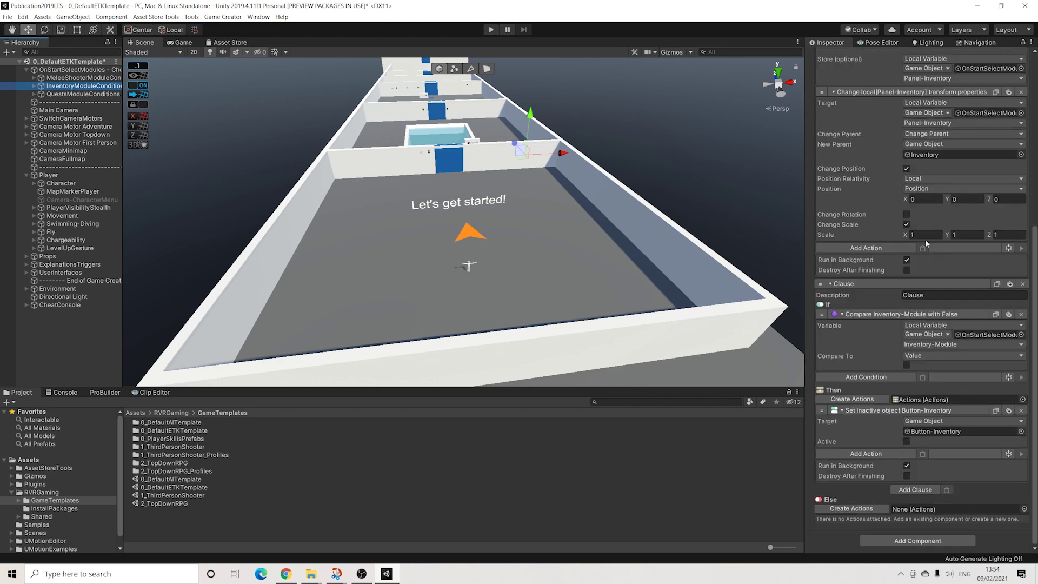
scroll(926, 238, "up", 5)
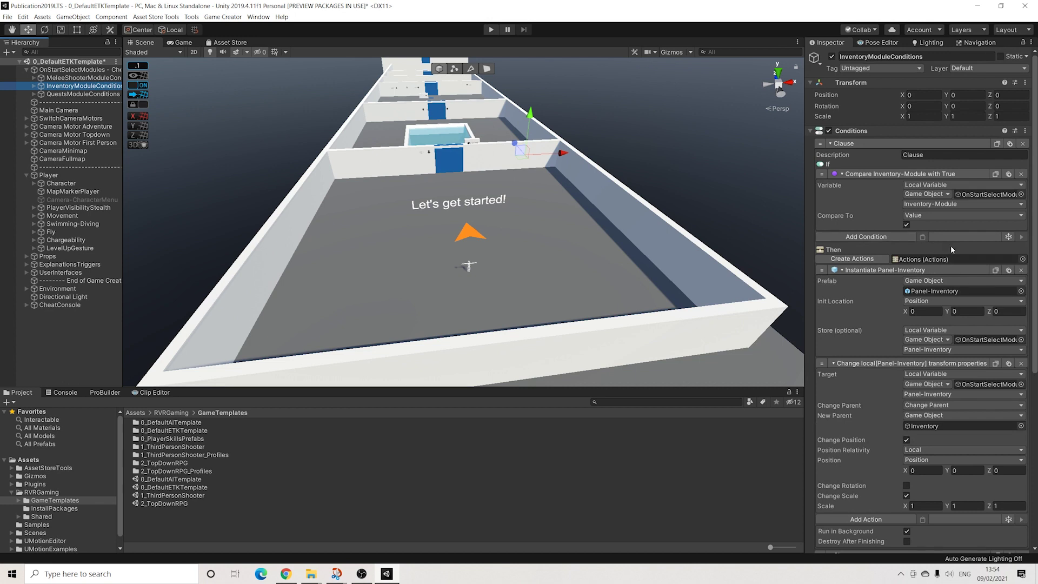
Step: Disable the Shooter-Module and Melee-Module variables on the OnStartSelectModules object again
left_click(56, 70)
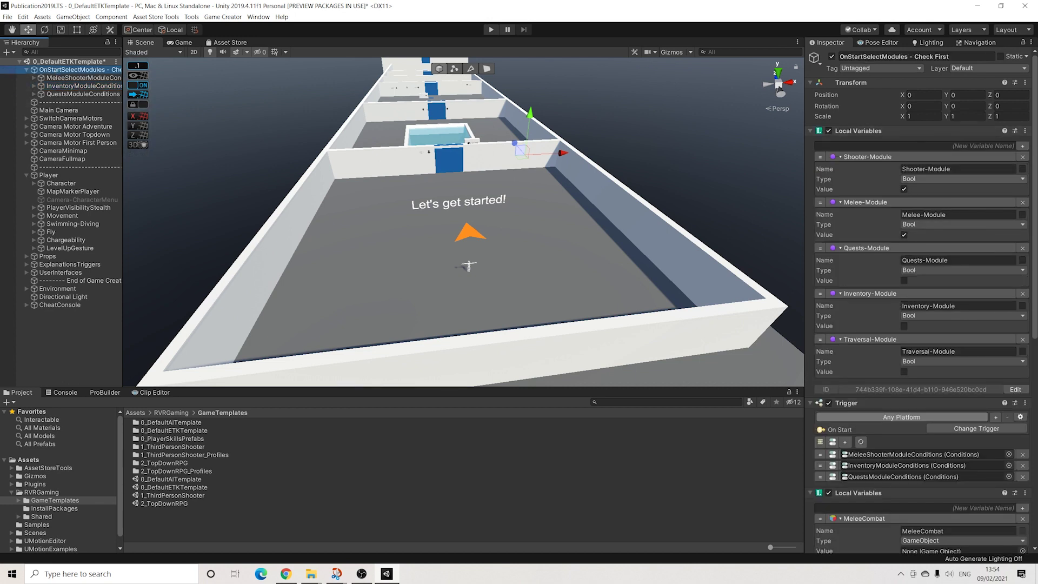
left_click(904, 189)
left_click(904, 235)
Step: Run the scene, walk the character forward, and go through the Welcome explanation pages before closing them
left_click(490, 30)
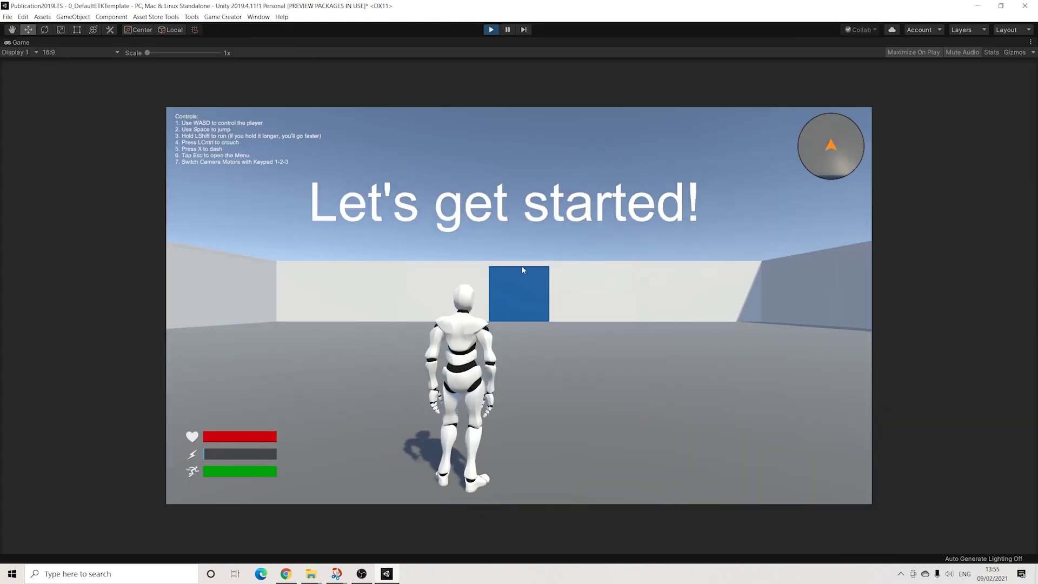
key("w")
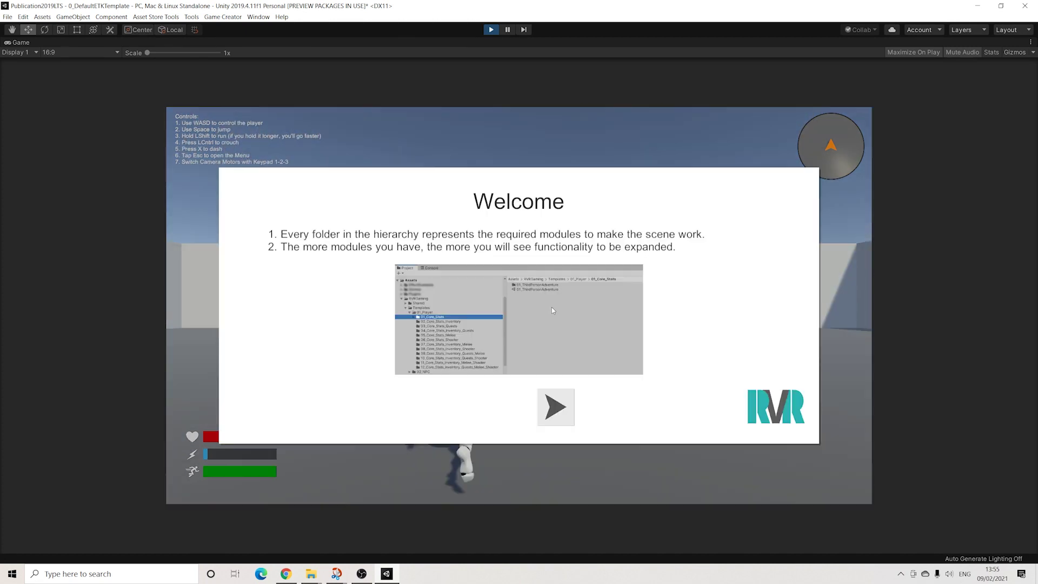
left_click(563, 402)
left_click(562, 402)
left_click(562, 403)
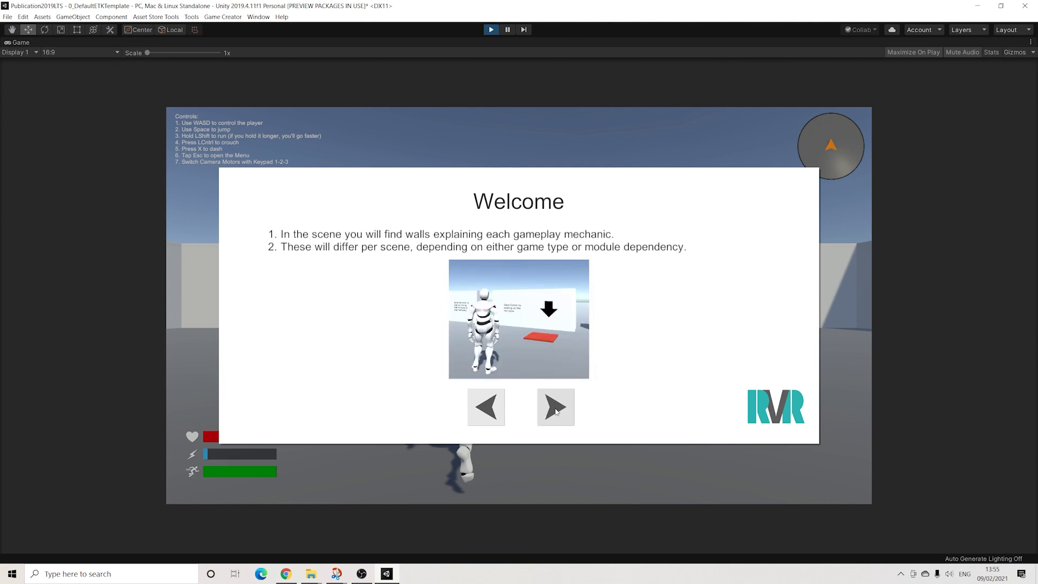
left_click(562, 402)
left_click(559, 404)
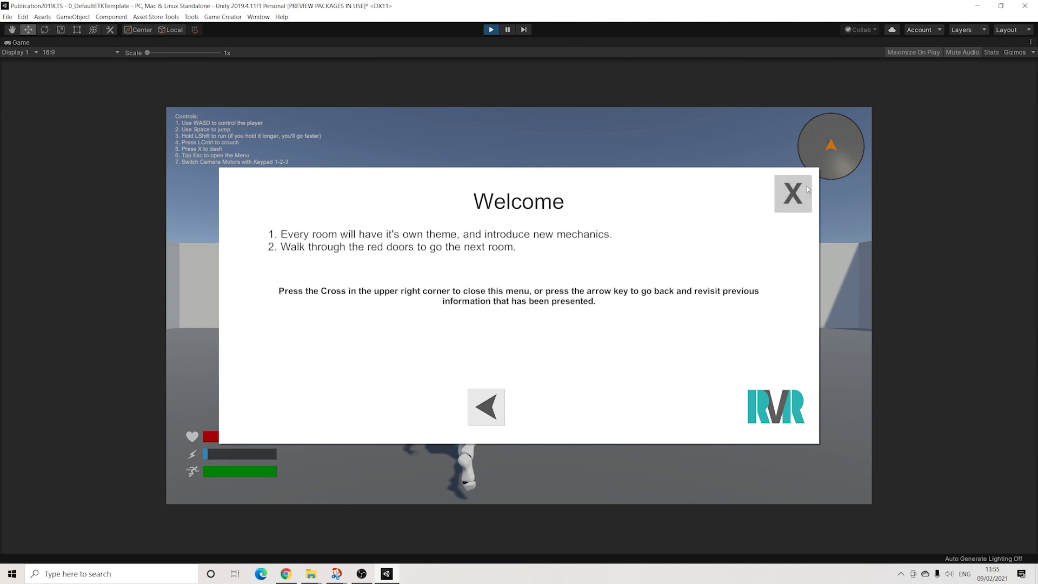
left_click(804, 189)
Step: Walk the character around the first room, turn it back, and try to open the in-game menu
key("w")
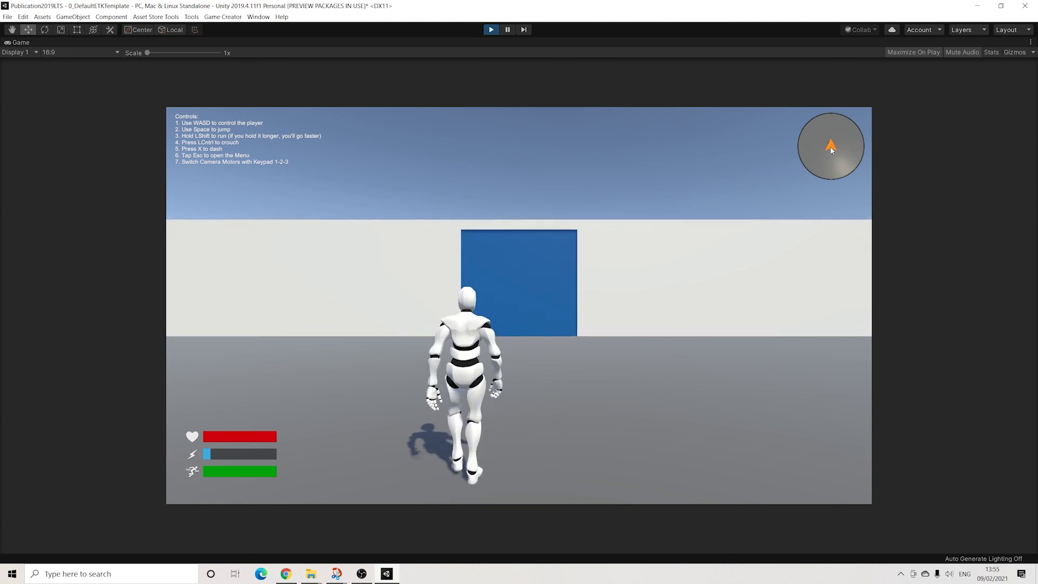
key("d")
key("w")
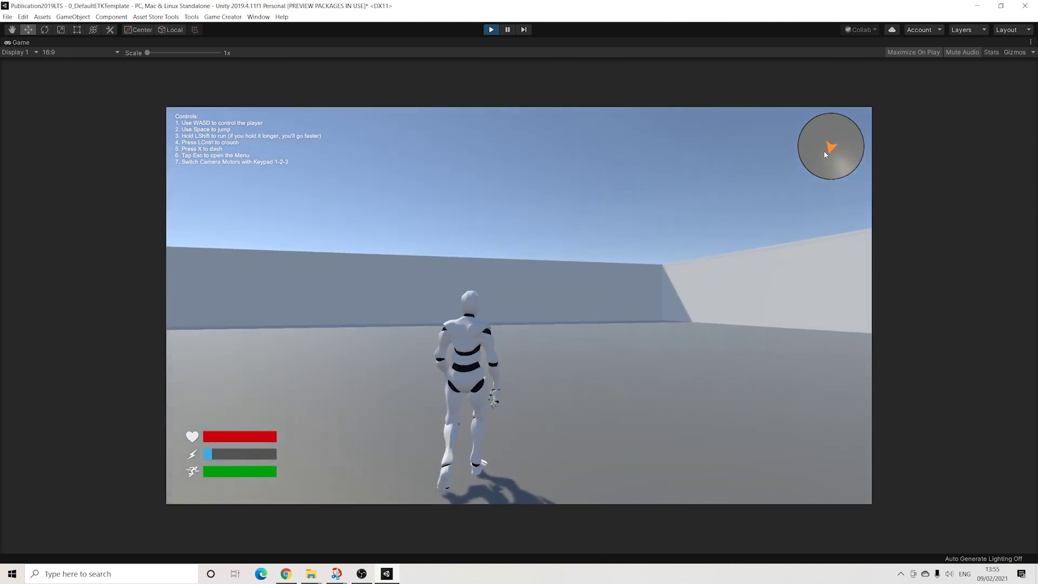
key("Escape")
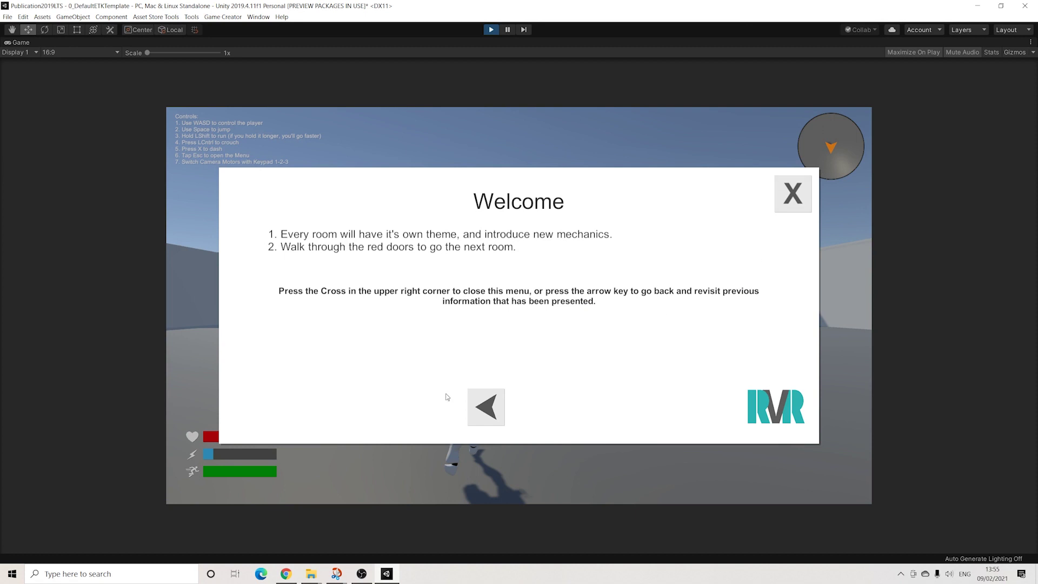
Step: Close the Welcome panel, walk the character to the blue door, and dismiss the minimap and status bar hints
left_click(787, 196)
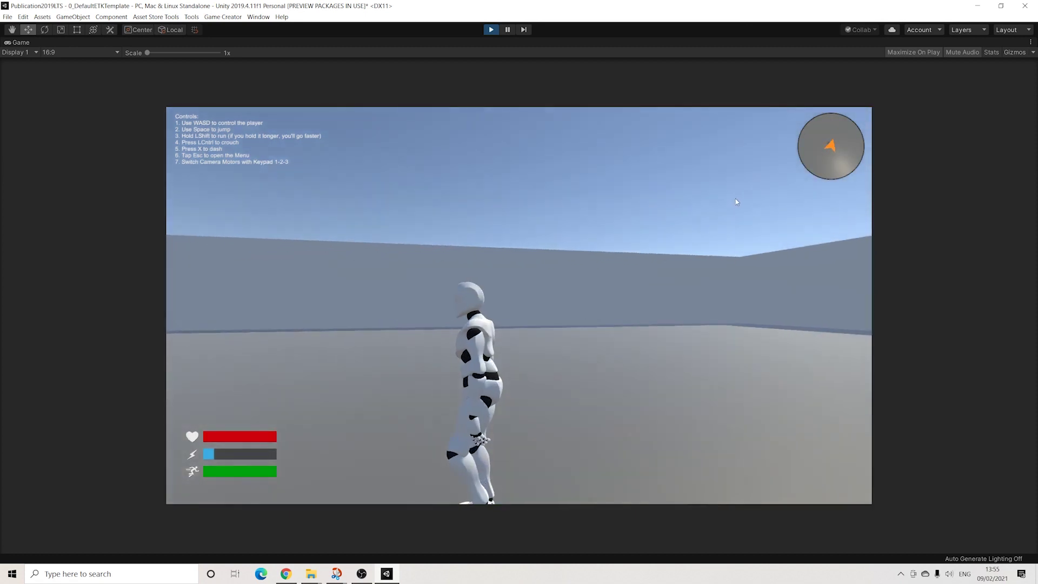
key("w")
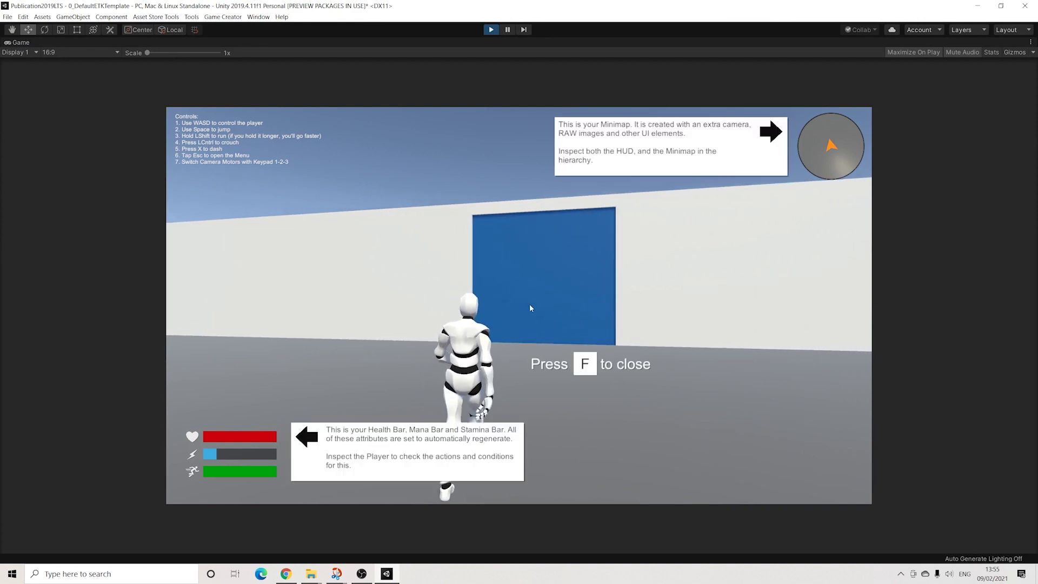
key("f")
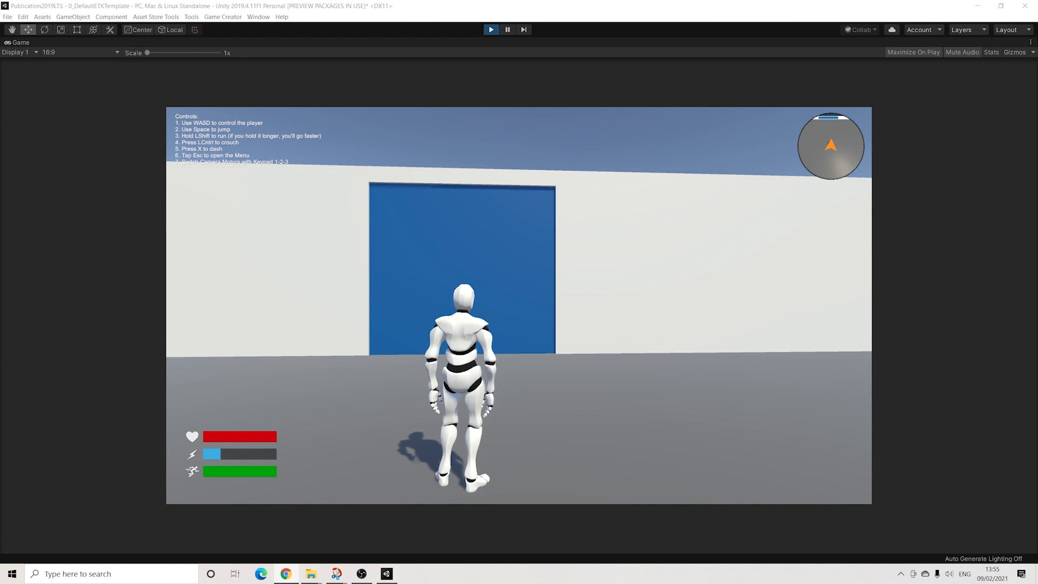
Step: Walk the character through the first blue door and onto the blue save cube in the second room
key("w")
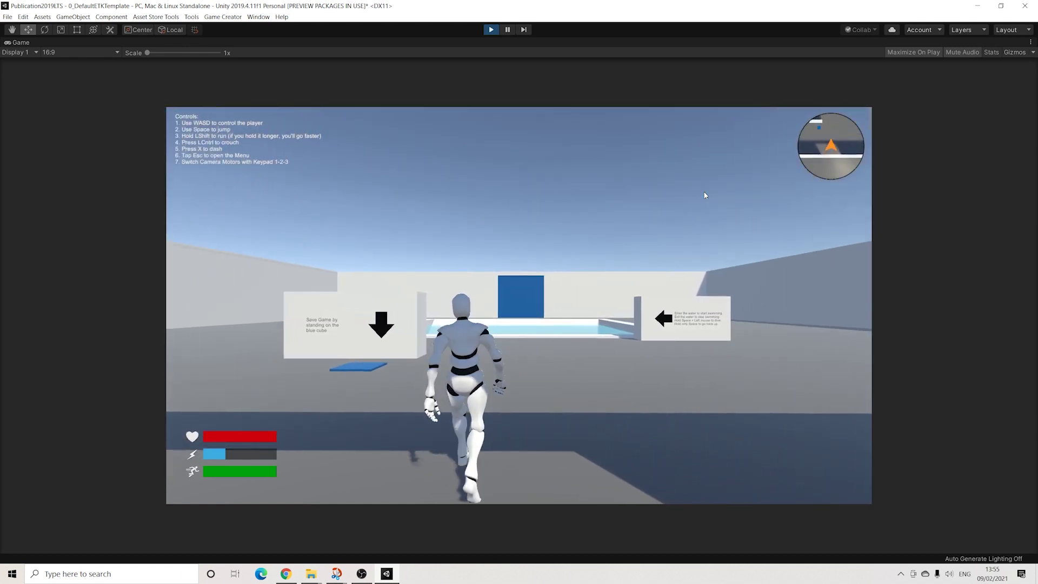
key("a")
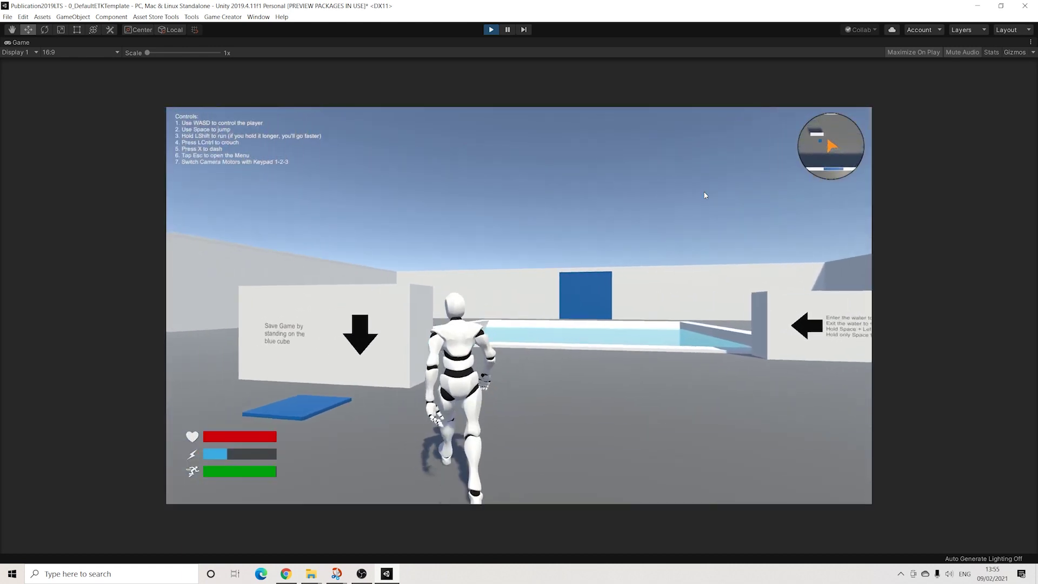
key("w")
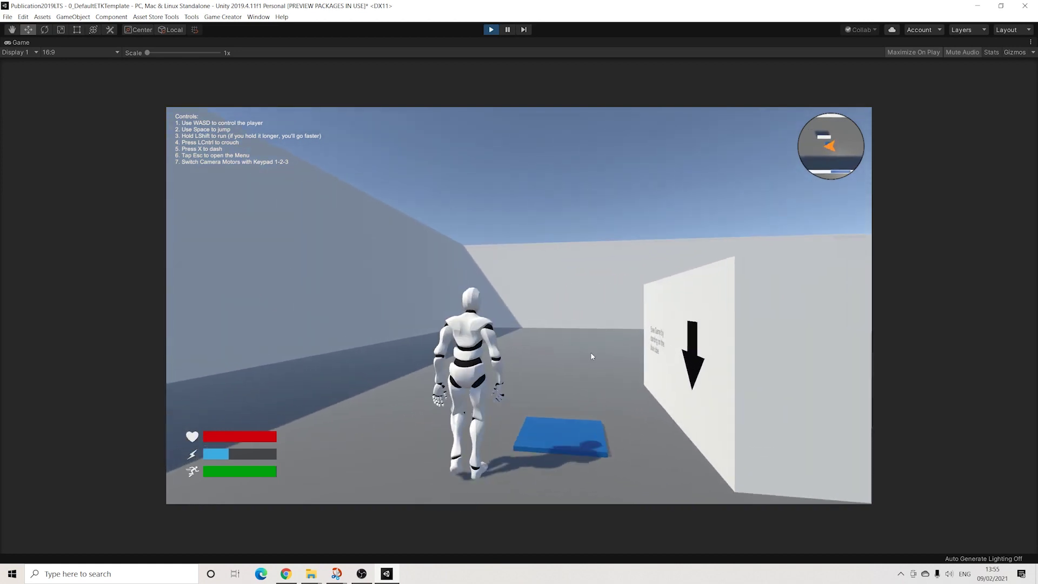
key("d")
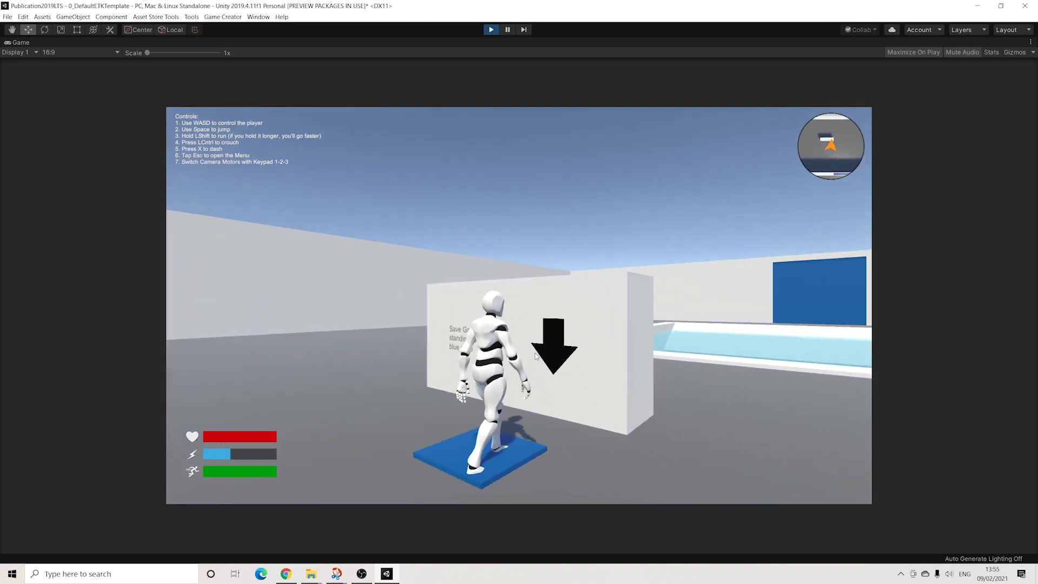
Step: Move the character into the pool, swim across the surface, and test diving underwater
key("w")
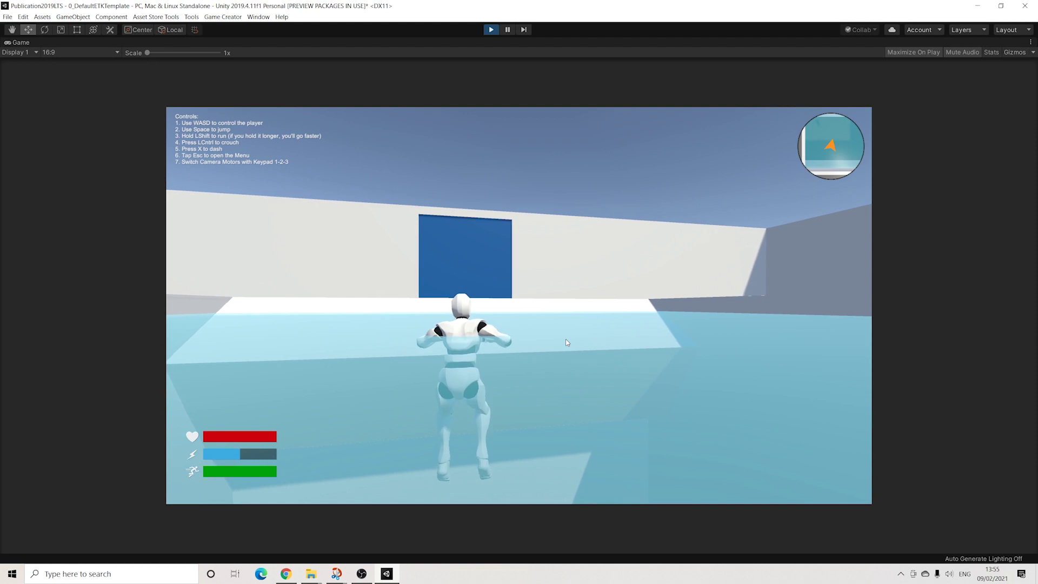
key("d")
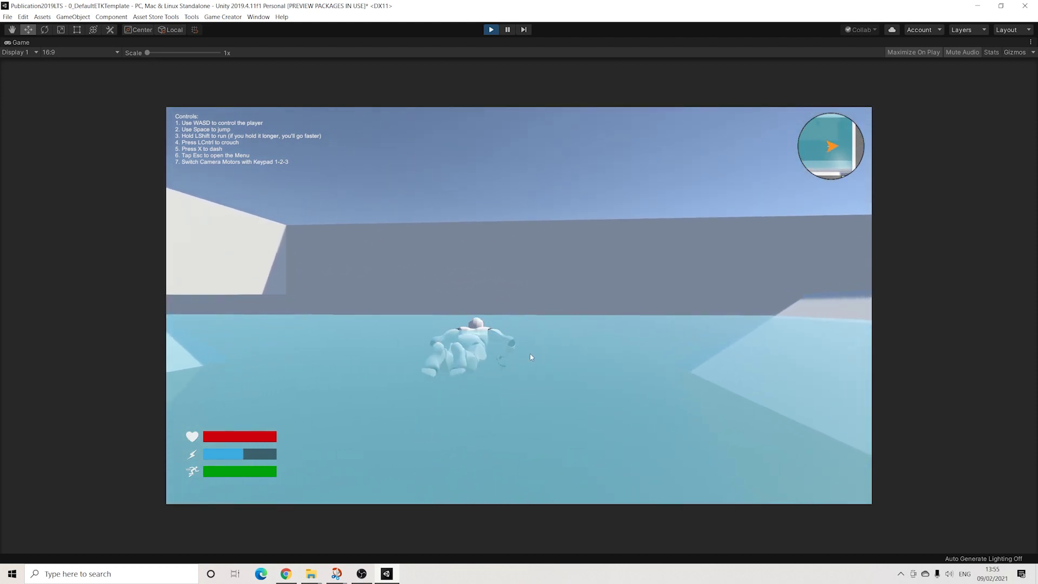
key("a")
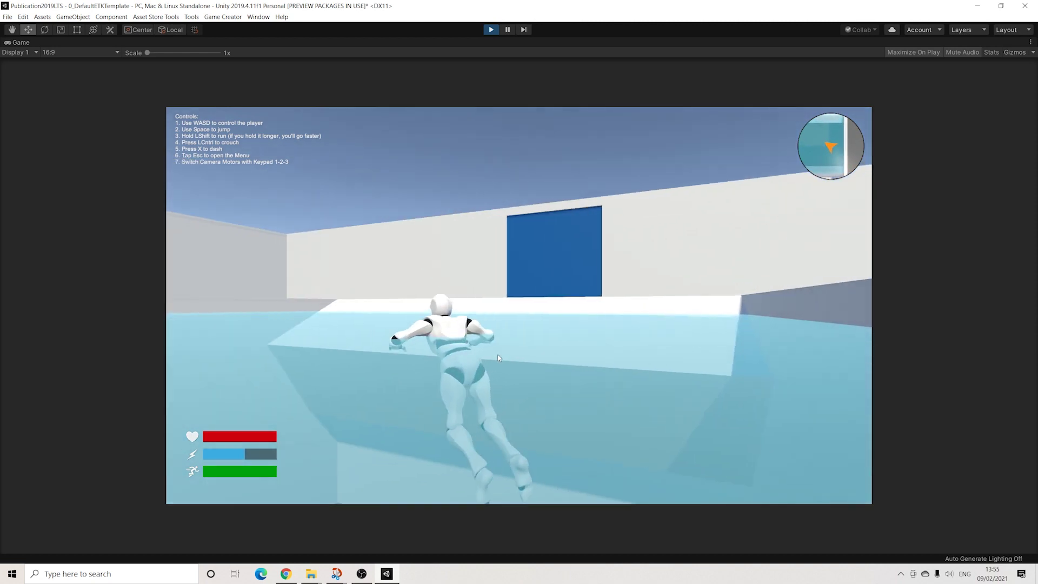
key("ctrl")
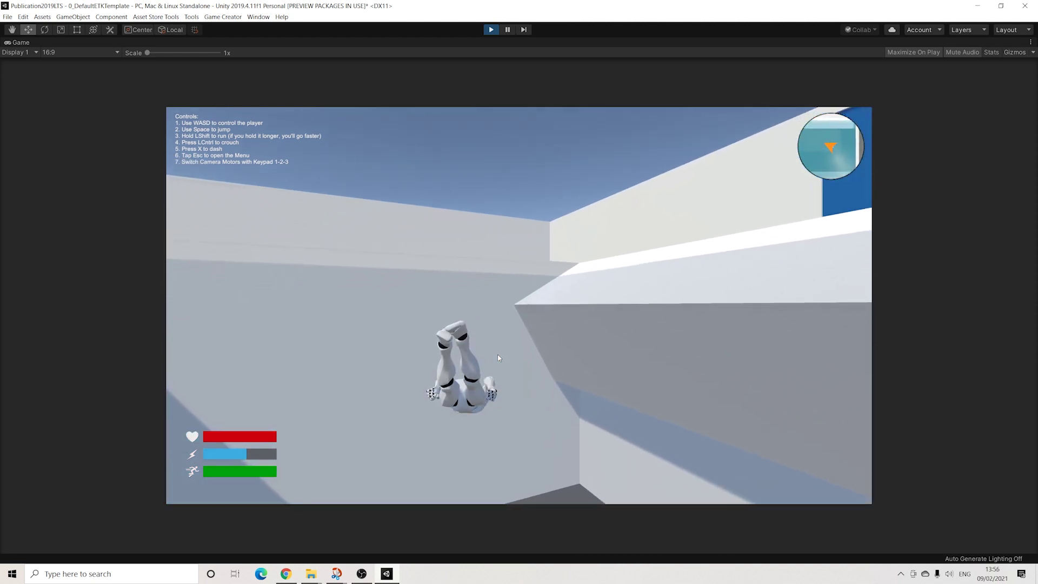
key("d")
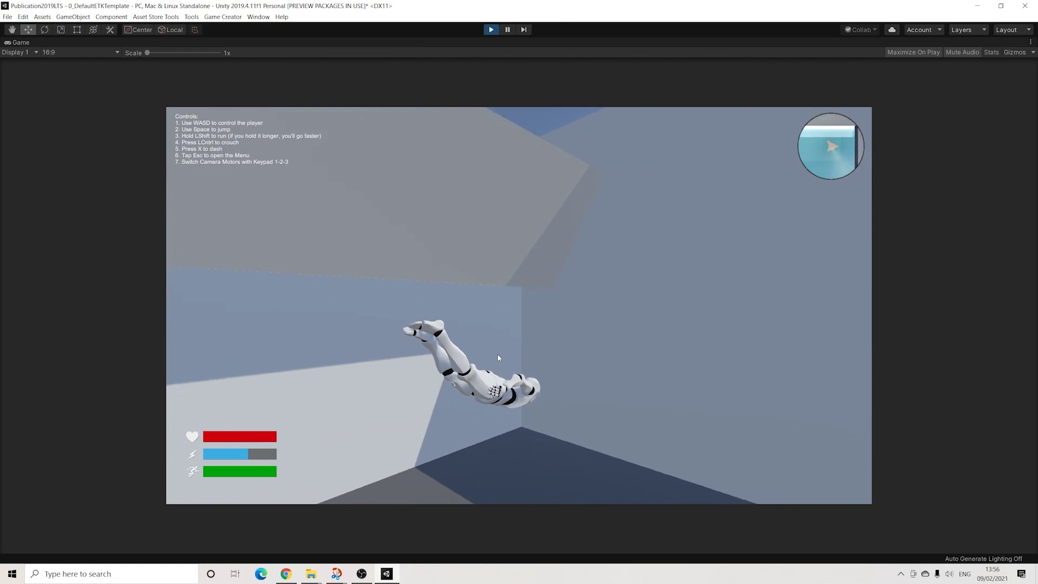
key("d")
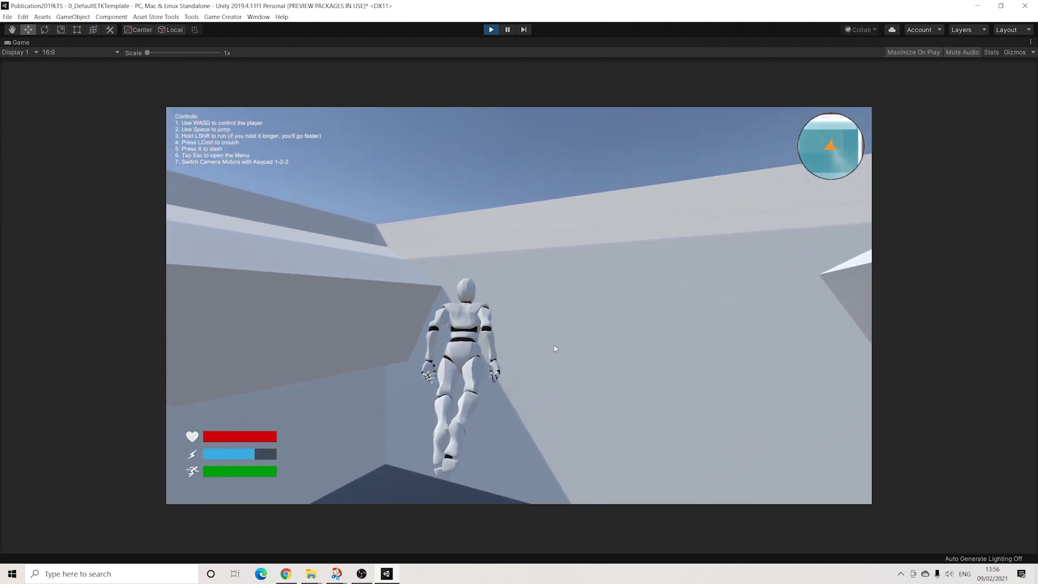
Step: Bring the character back to the surface, swim on, and repeat the dive before returning to the pool's edge
key("d")
key("w")
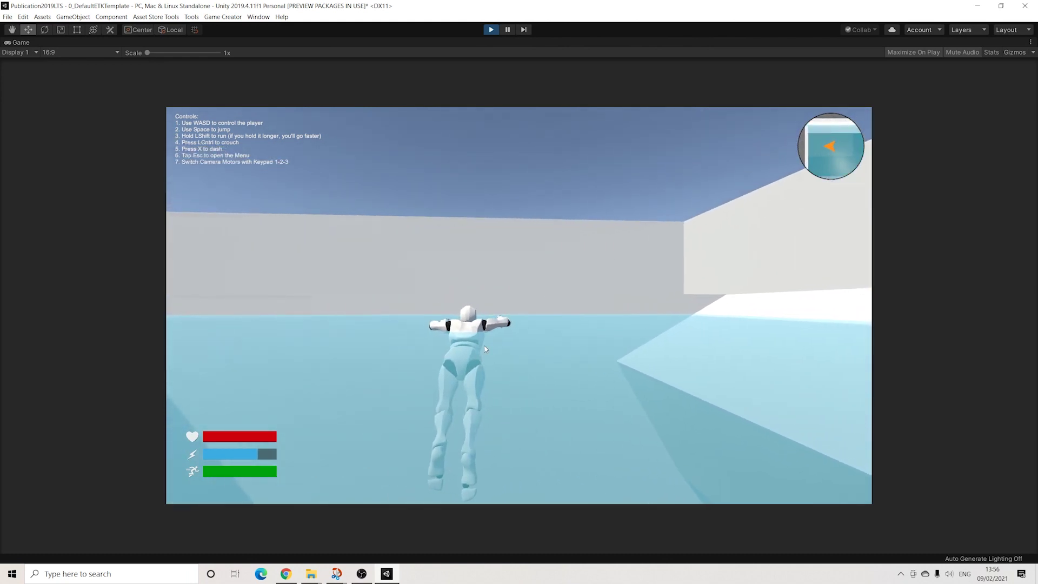
key("a")
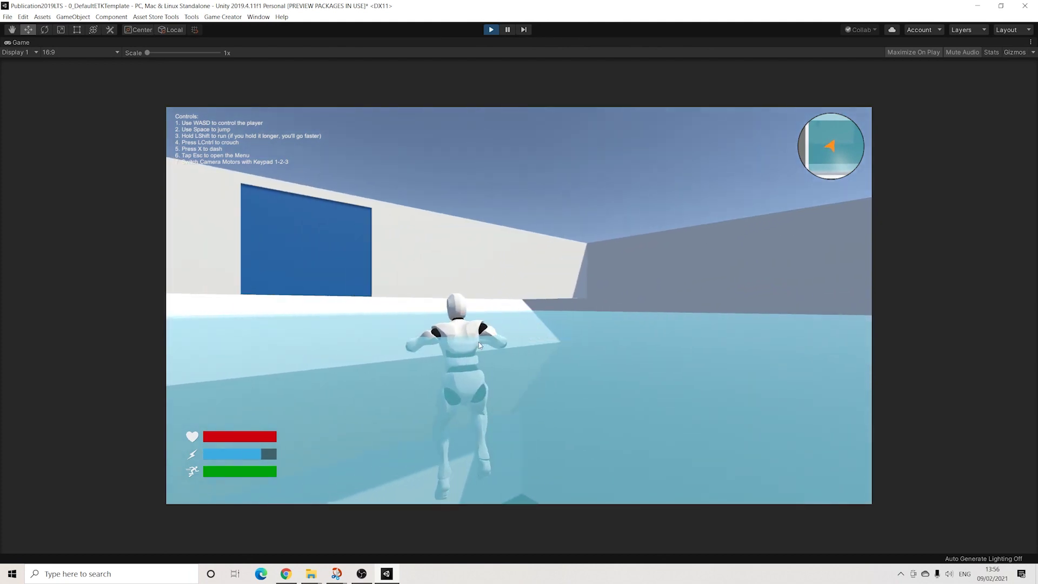
key("d")
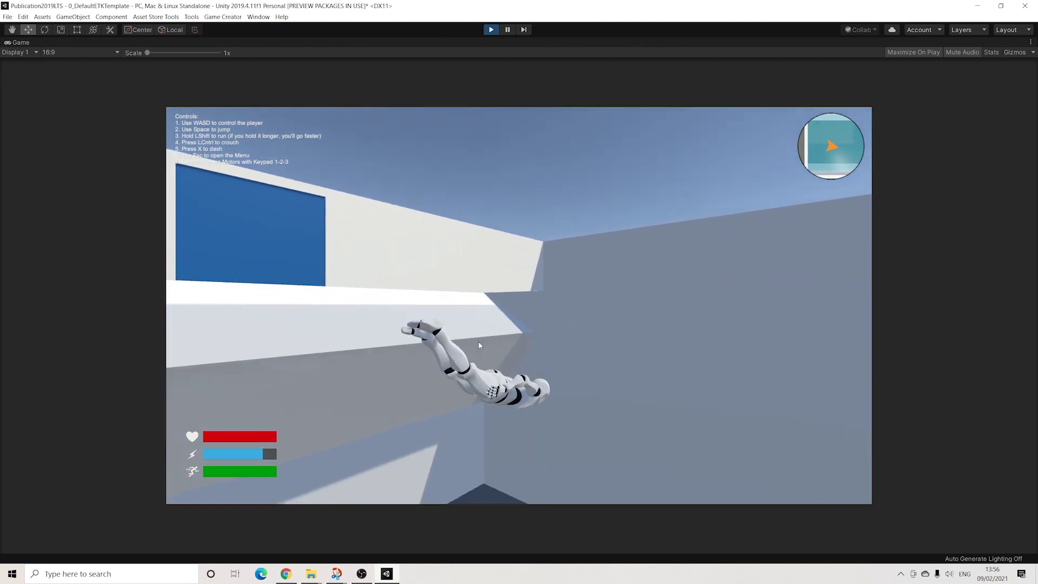
key("a")
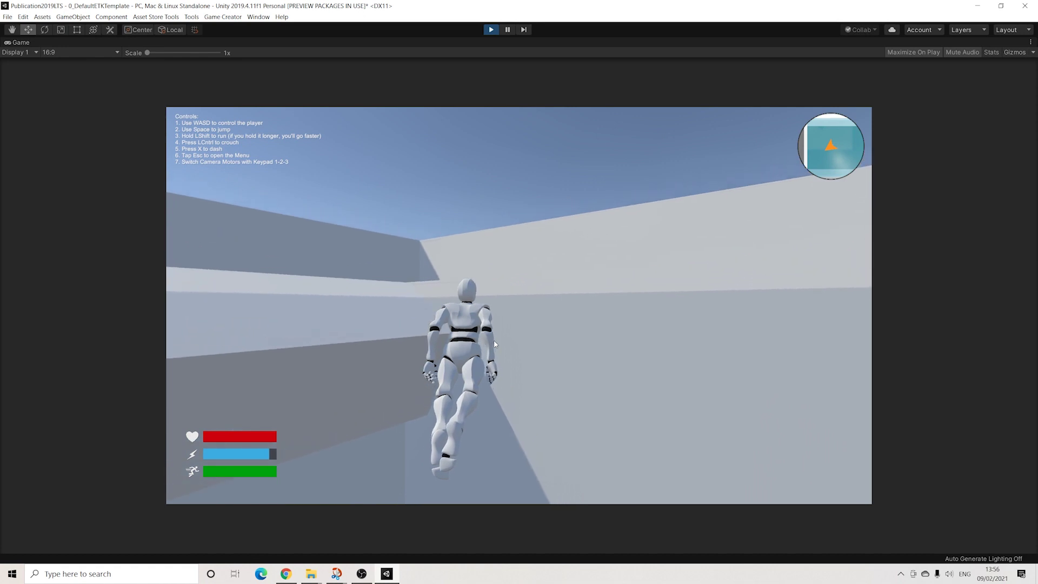
key("w")
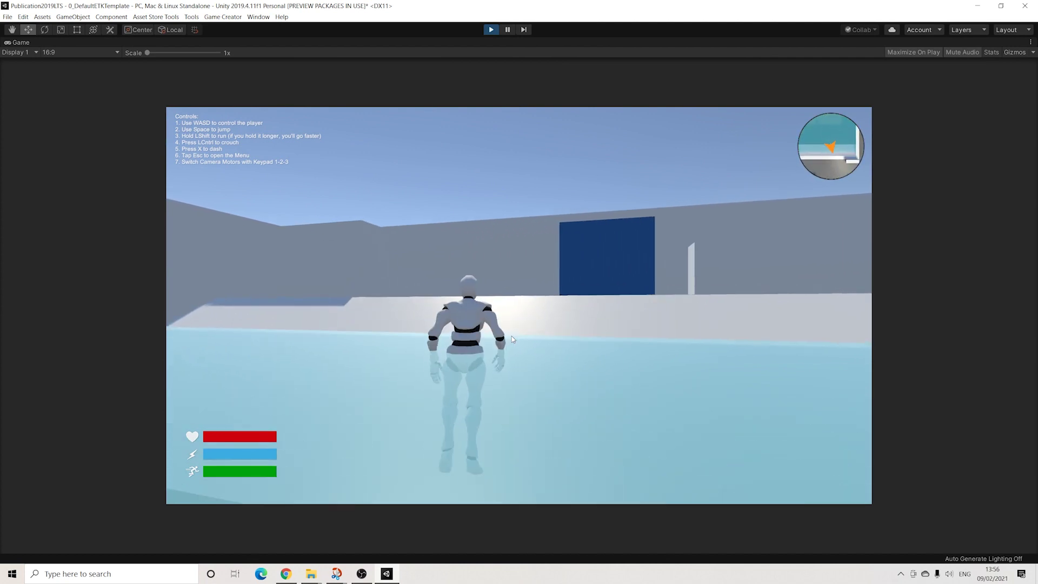
Step: Walk the character back and forth through the shallow water along the pool's edge
key("a")
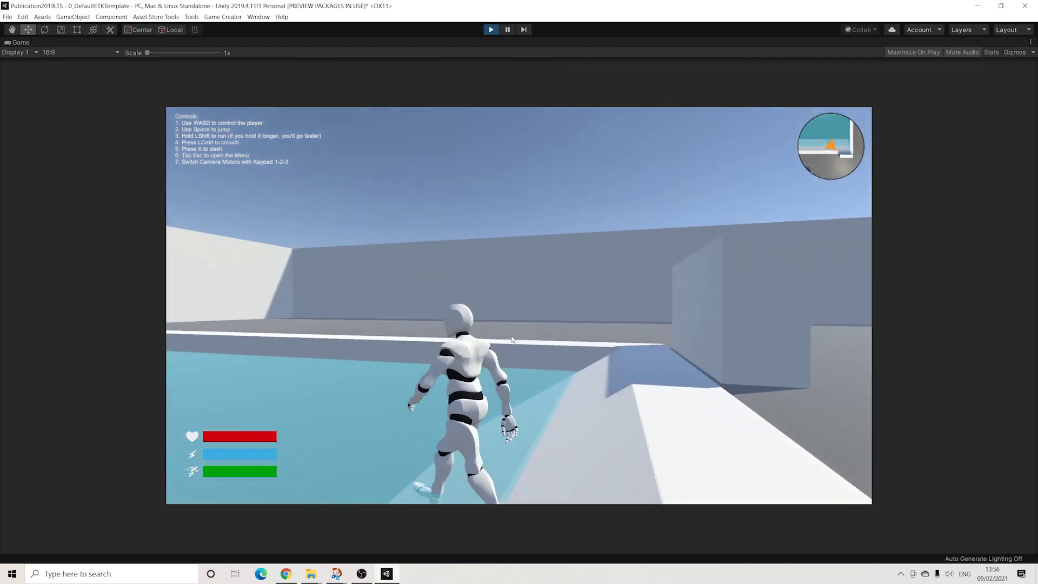
key("a")
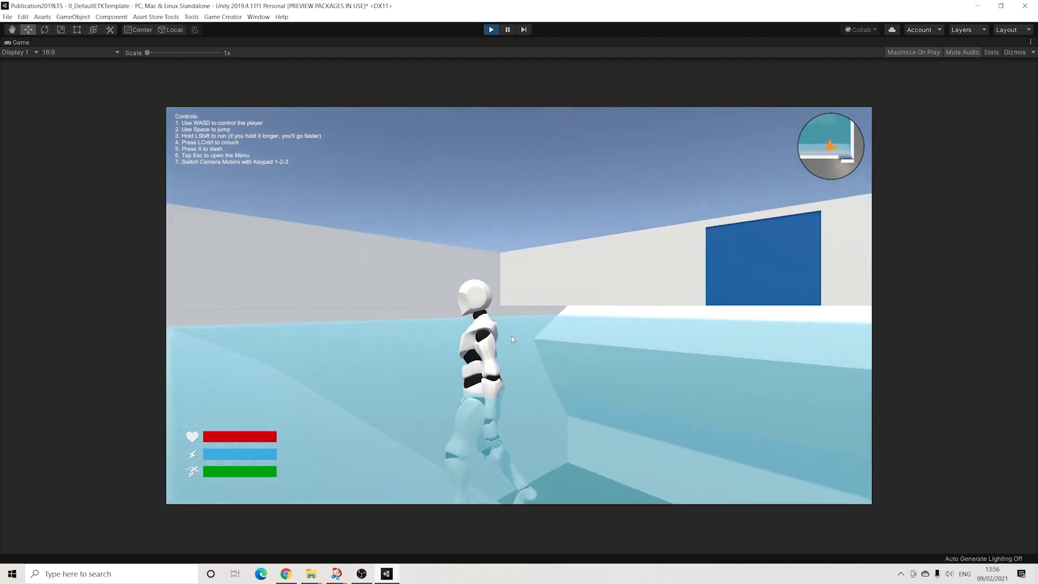
key("w")
key("d")
key("w")
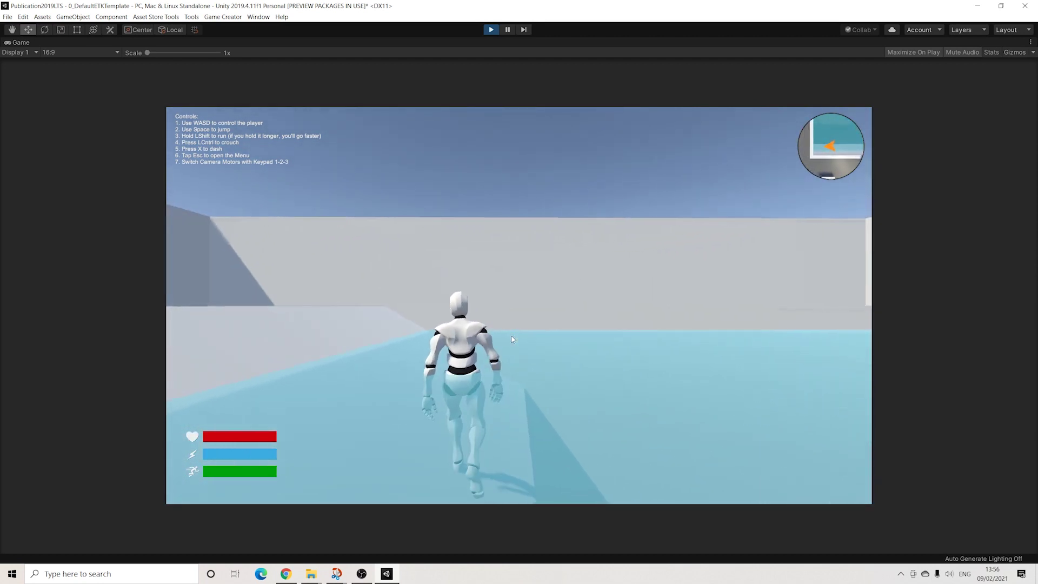
key("w")
key("d")
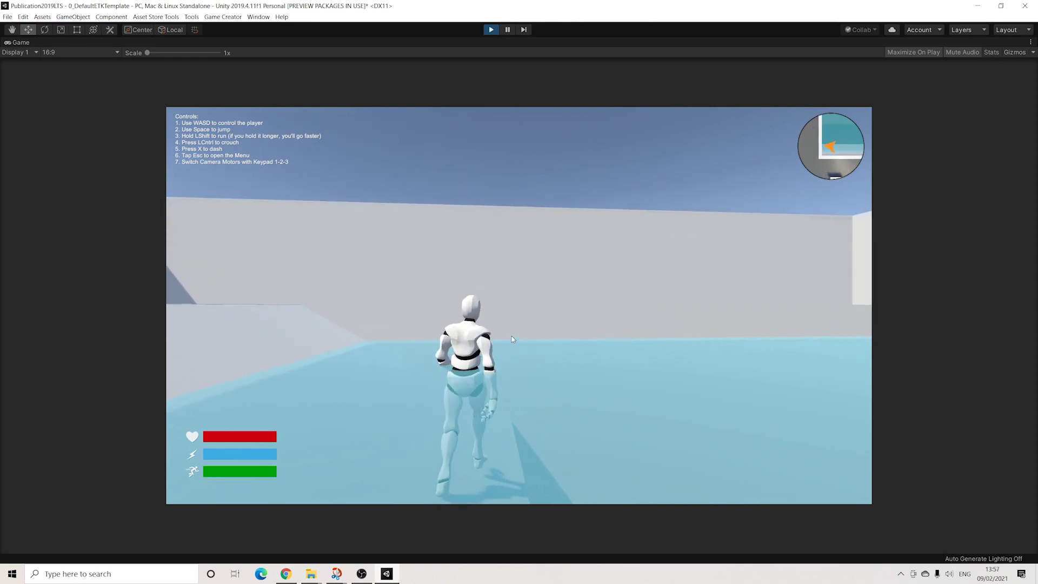
Step: Leave the pool and run past the breakable punch objects in the third room to the moving platform room
key("w")
key("d")
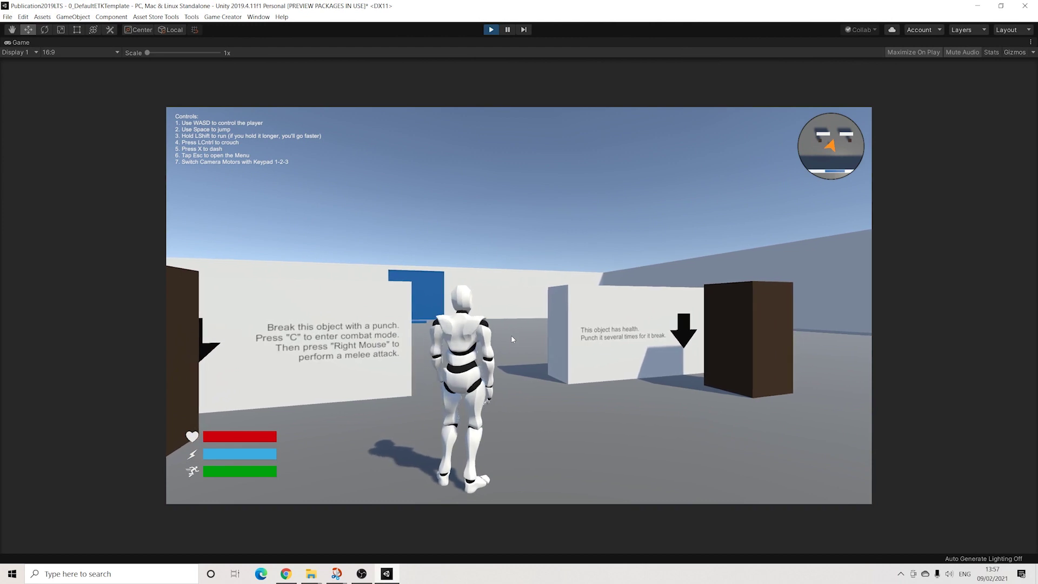
key("w")
key("shift+w")
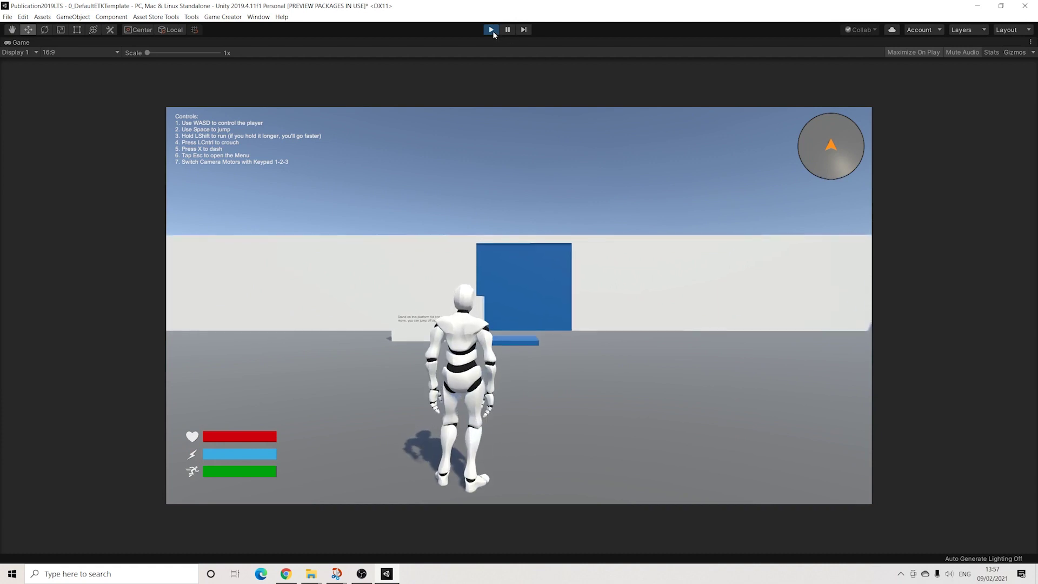
key("w")
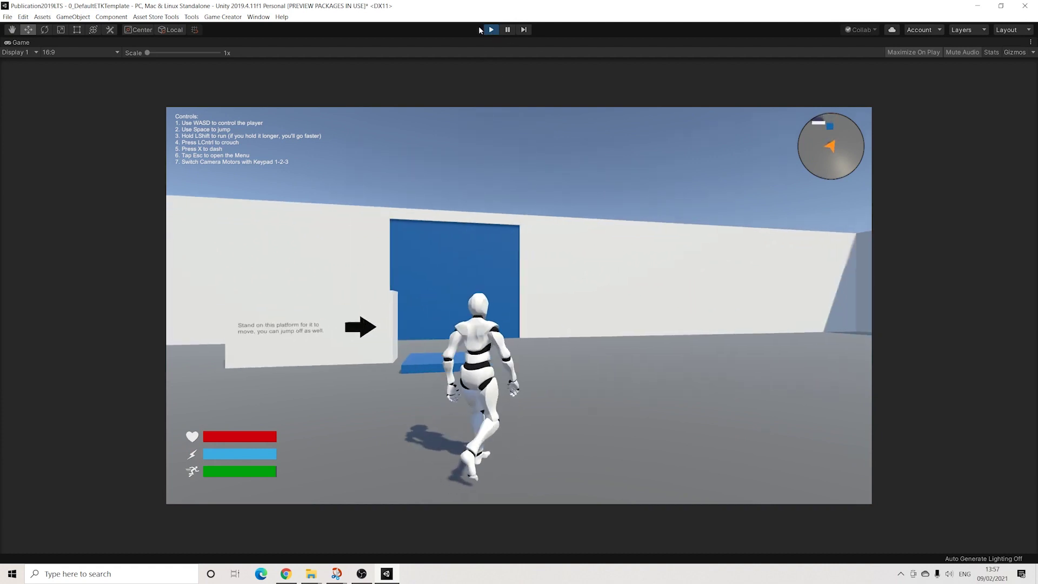
Step: Rerun the scene with the Shooter-Module and Melee-Module variables enabled on OnStartSelectModules, then close the Welcome panel
left_click(491, 30)
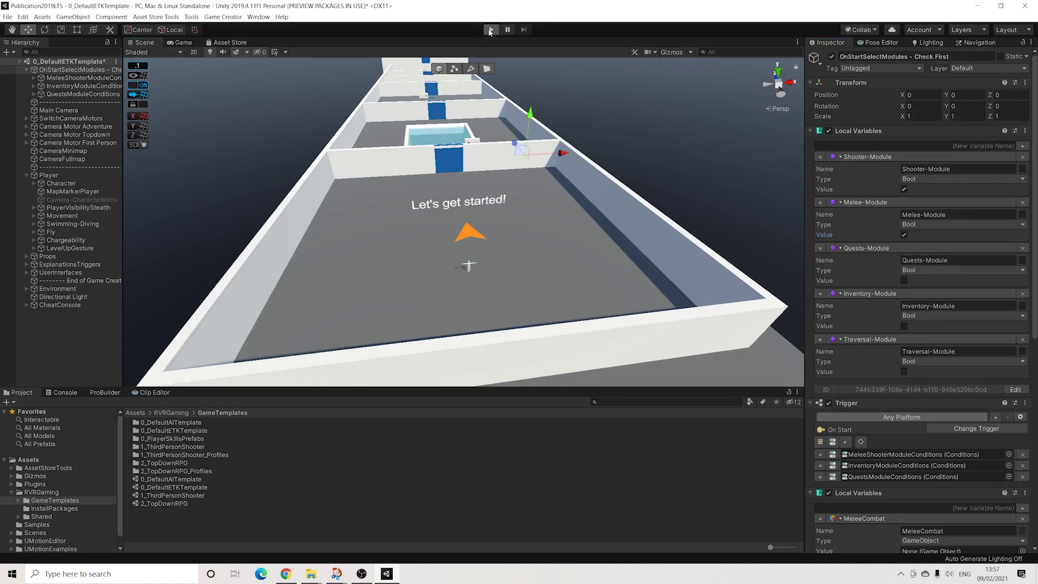
left_click(491, 30)
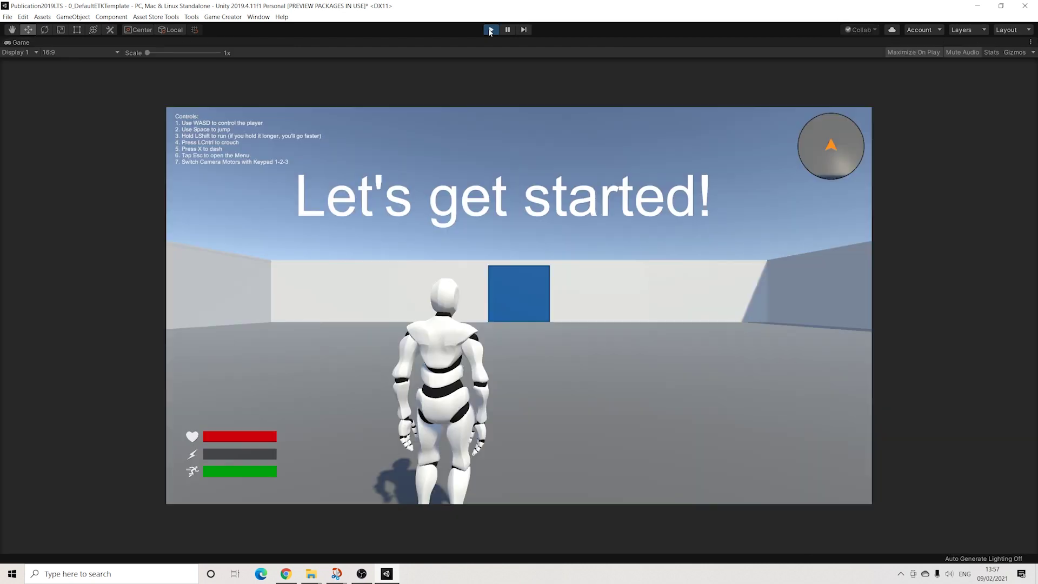
key("w")
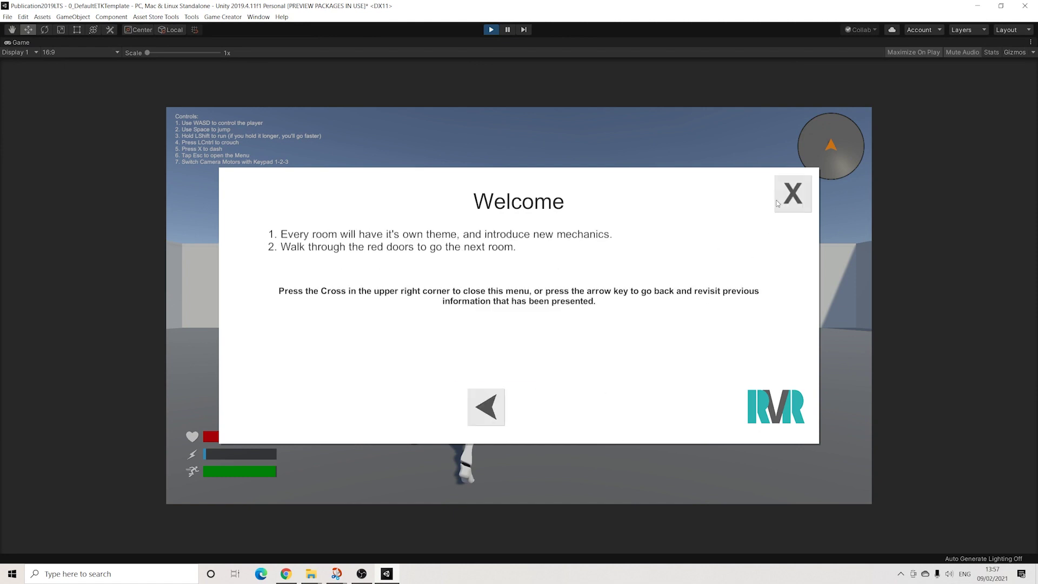
left_click(789, 189)
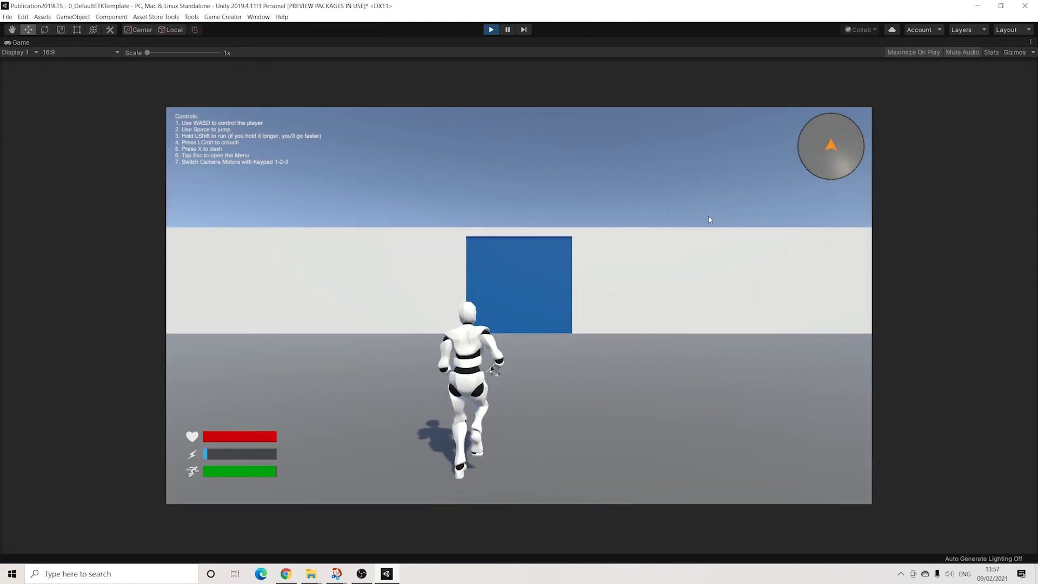
Step: Dismiss the HUD hints, run through the first blue door, and swim across the pool to the next door
key("w")
key("f")
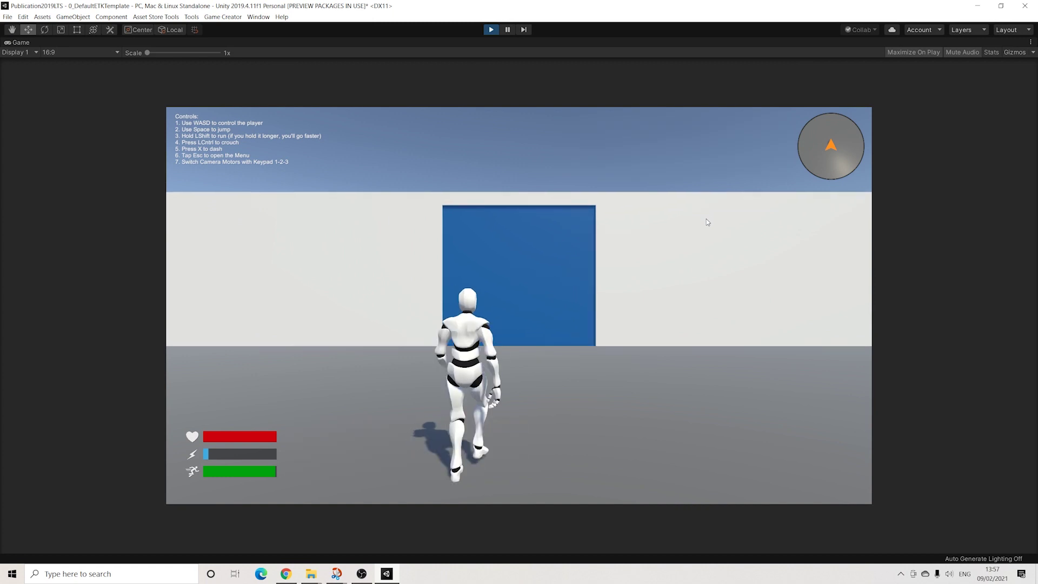
key("w")
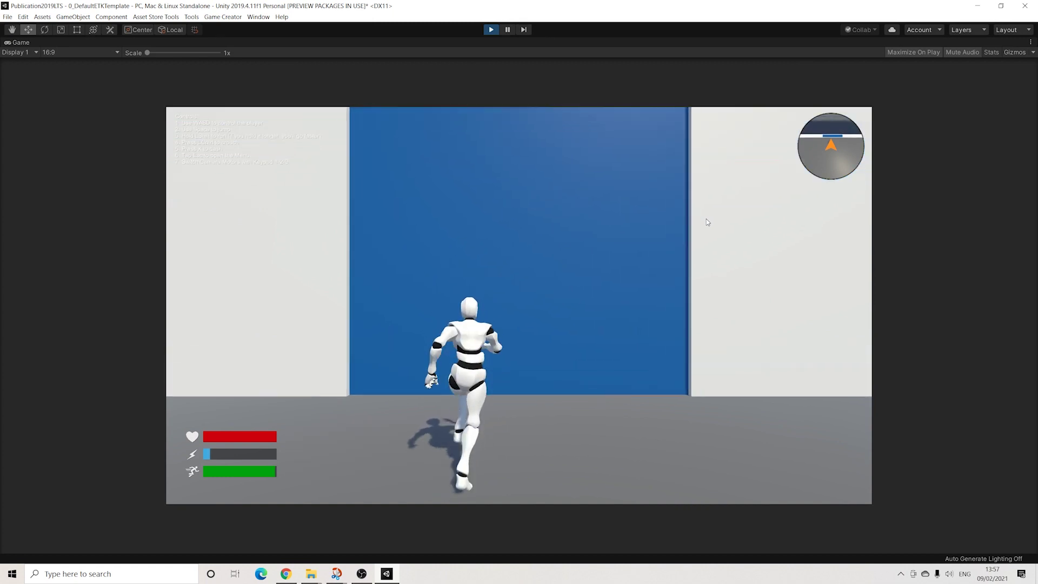
key("w")
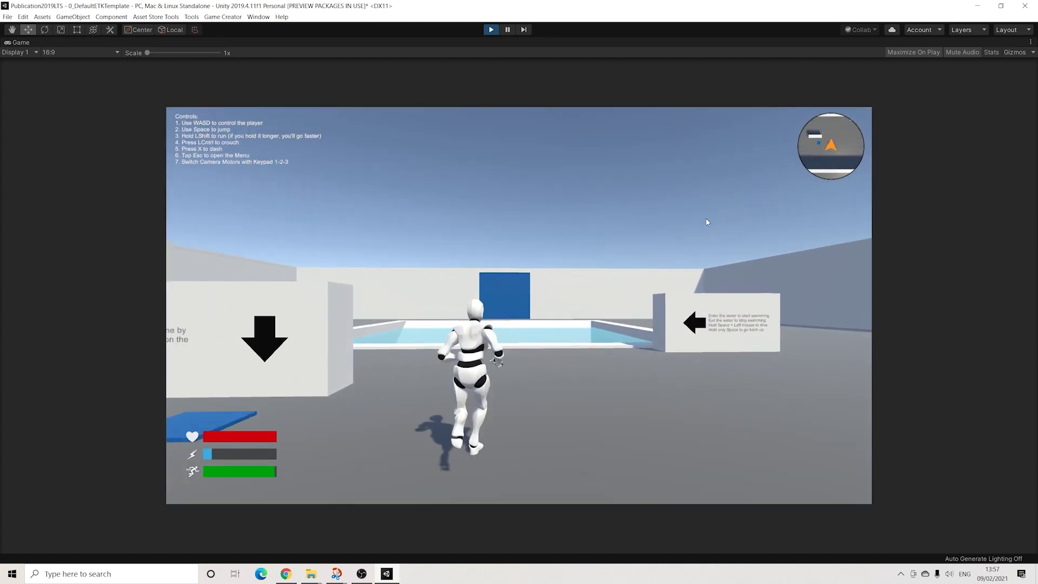
key("w")
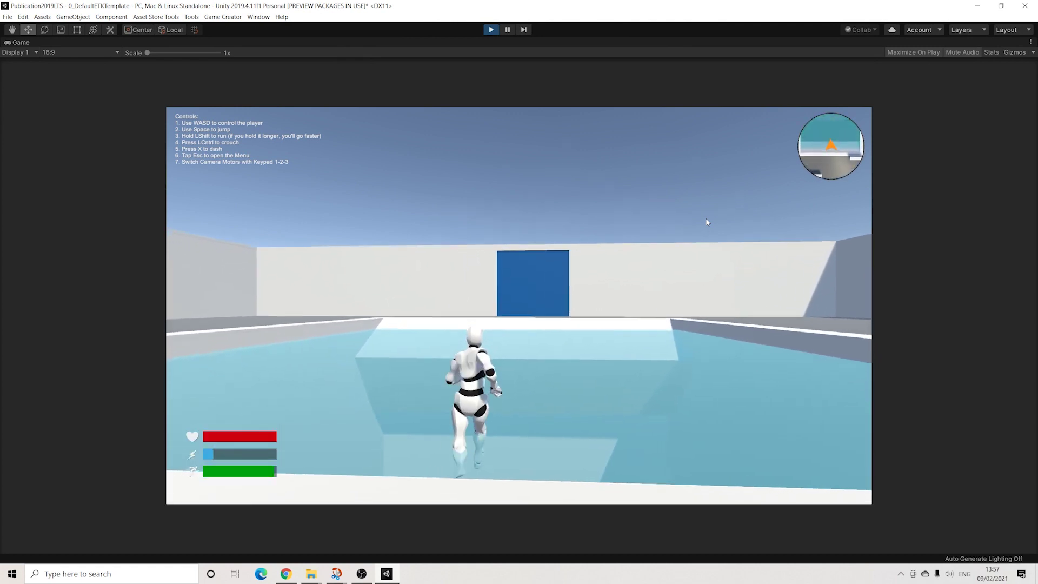
key("w")
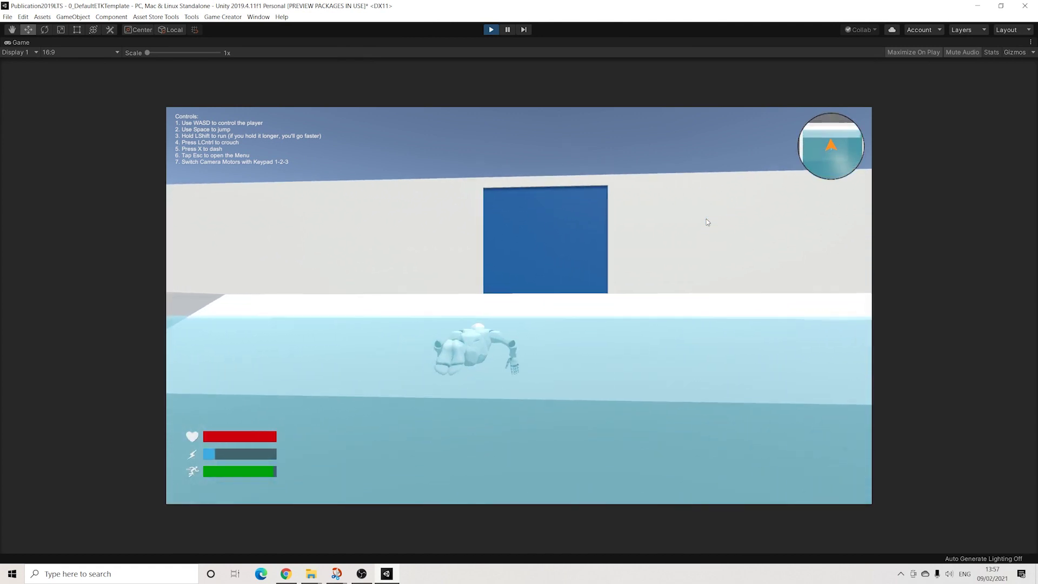
key("w")
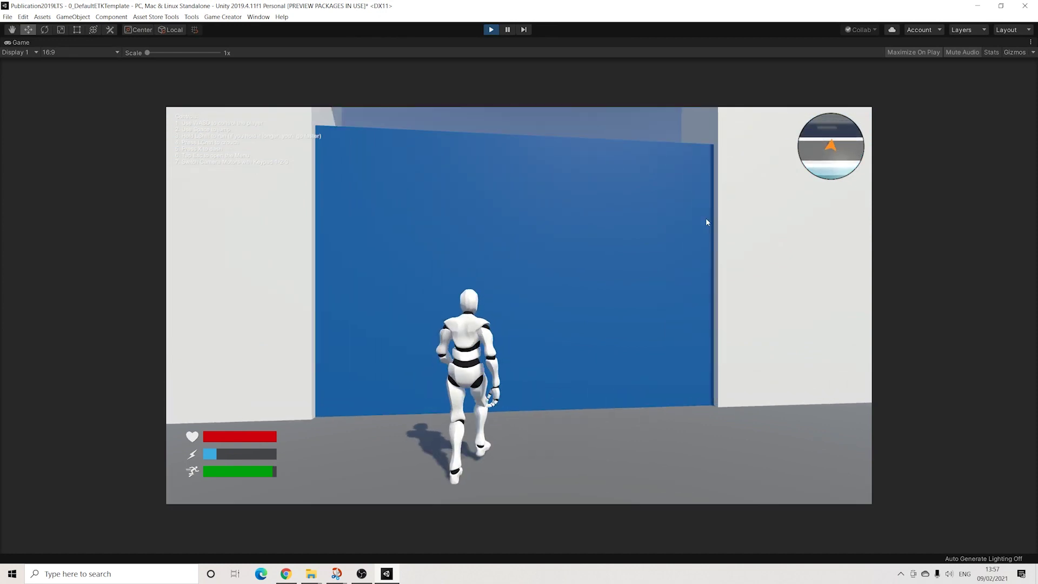
Step: Run through the blue door and past the punch objects to the brown box beside the gun instructions
key("w")
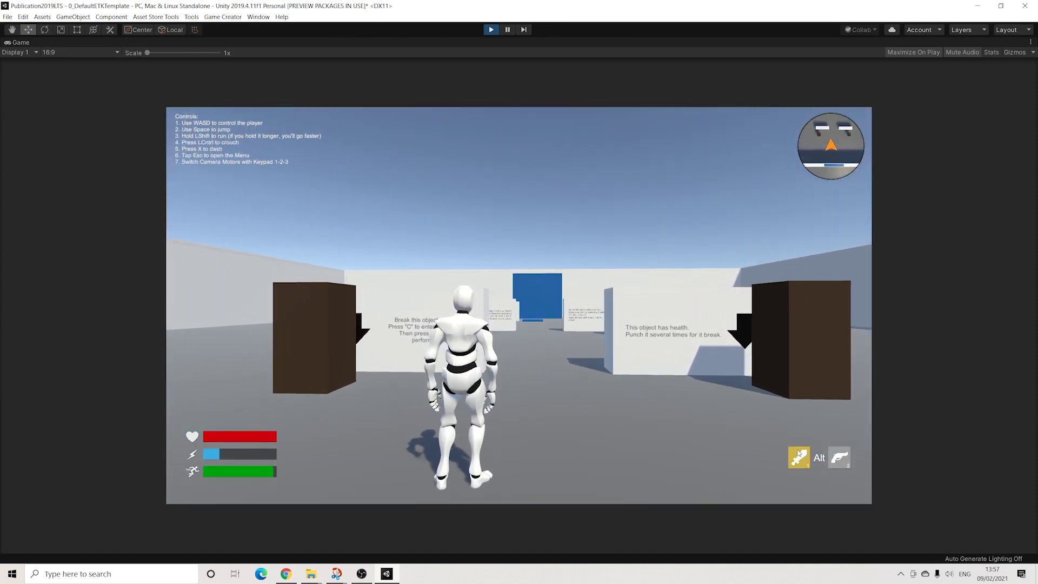
key("w")
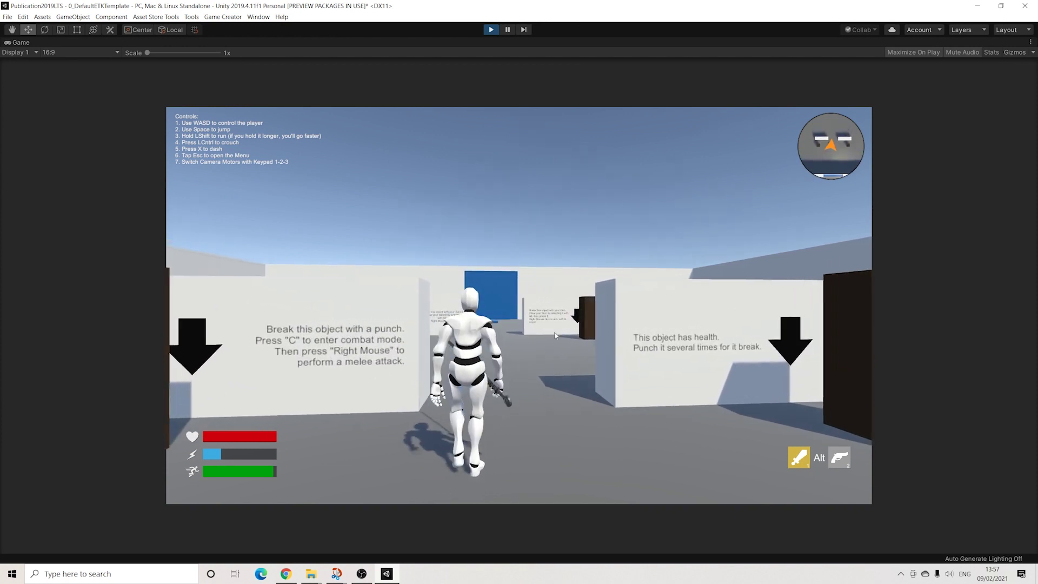
key("w")
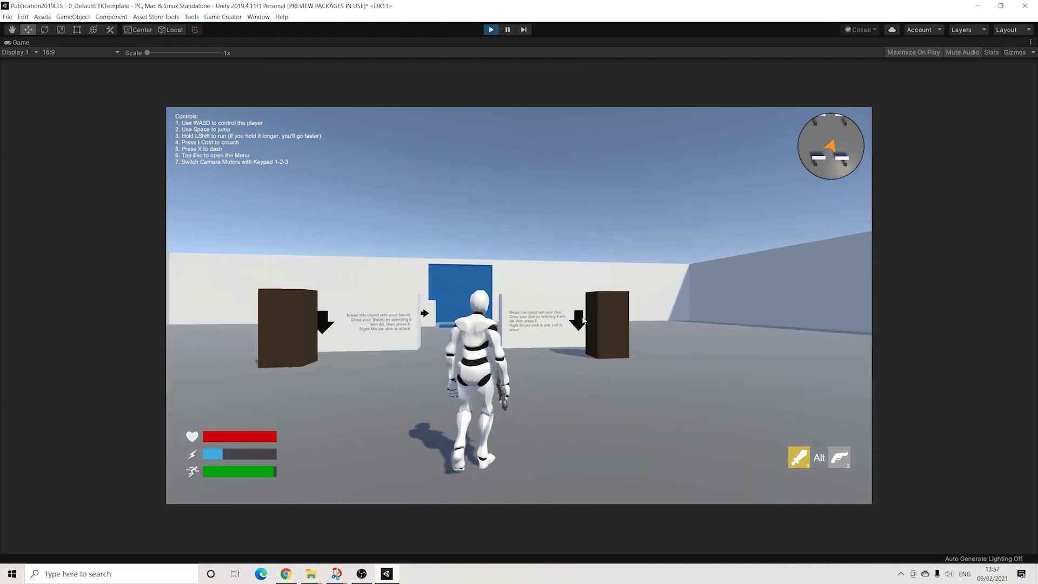
key("w")
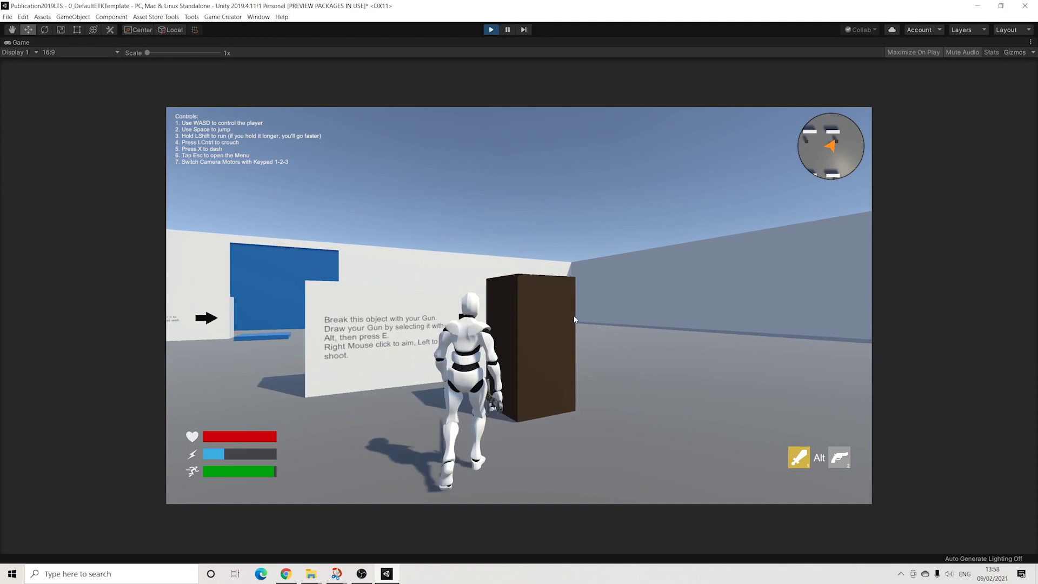
Step: Draw the sword and strike the brown box beside the gun instructions repeatedly until it breaks
left_click(574, 320)
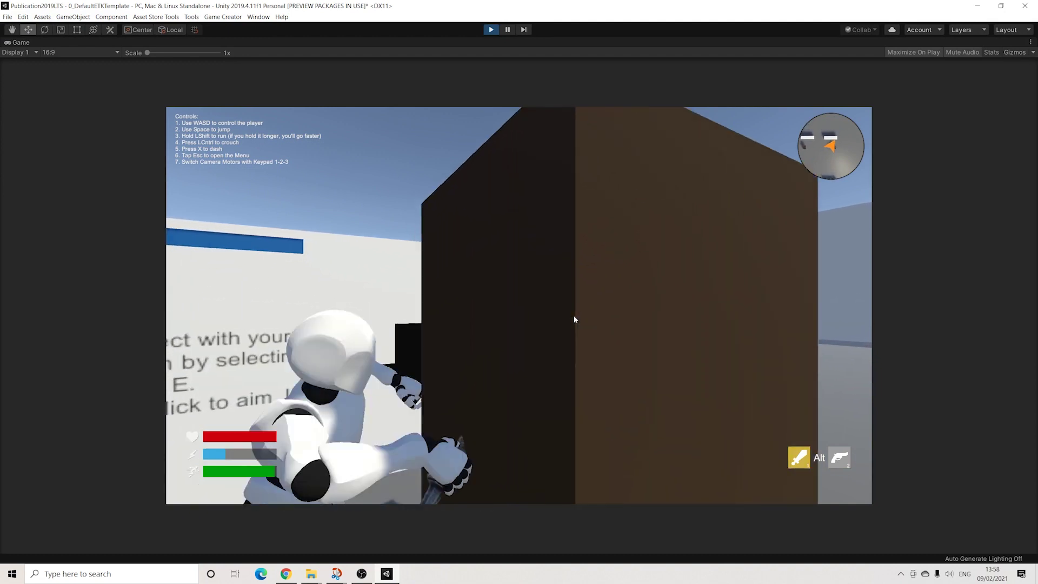
left_click(574, 319)
left_click(574, 320)
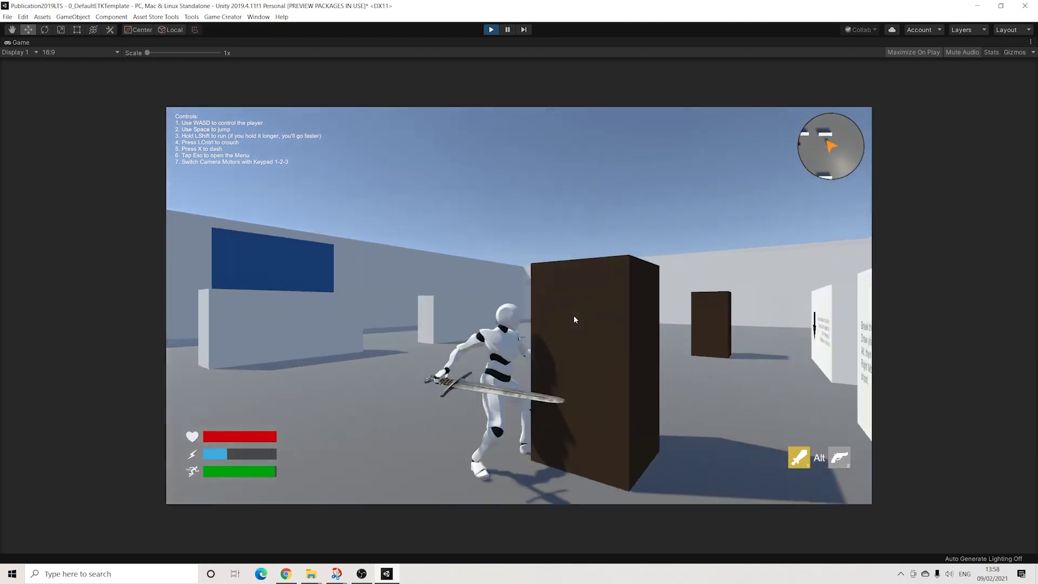
left_click(574, 319)
left_click(574, 319)
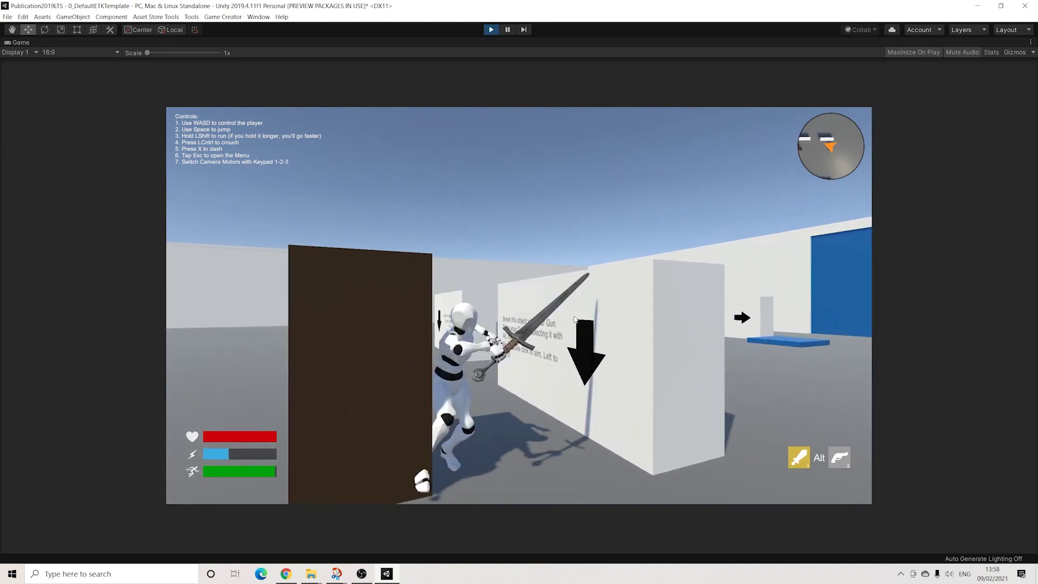
left_click(574, 319)
left_click(574, 319)
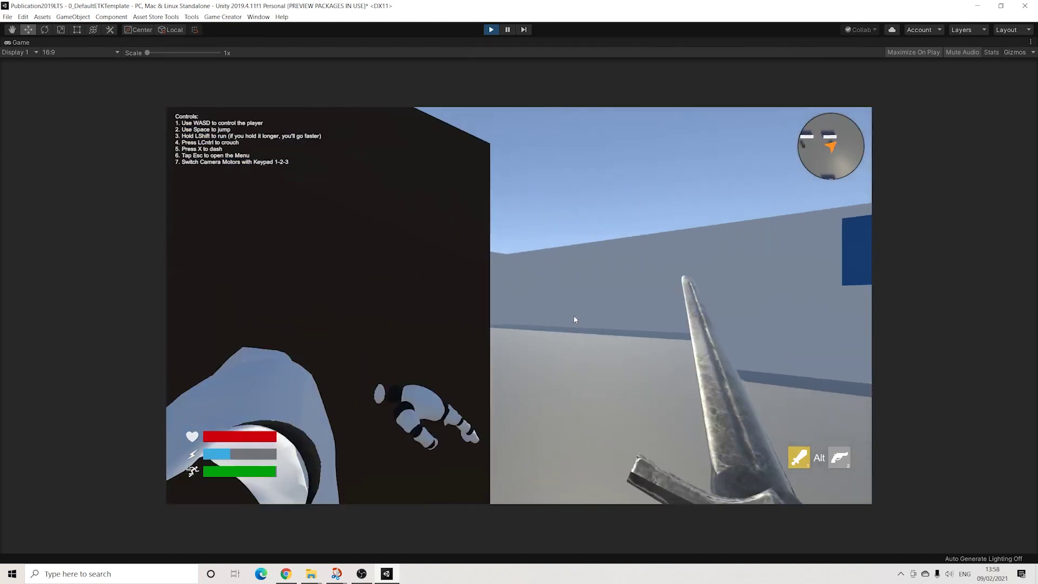
left_click(574, 320)
left_click(574, 319)
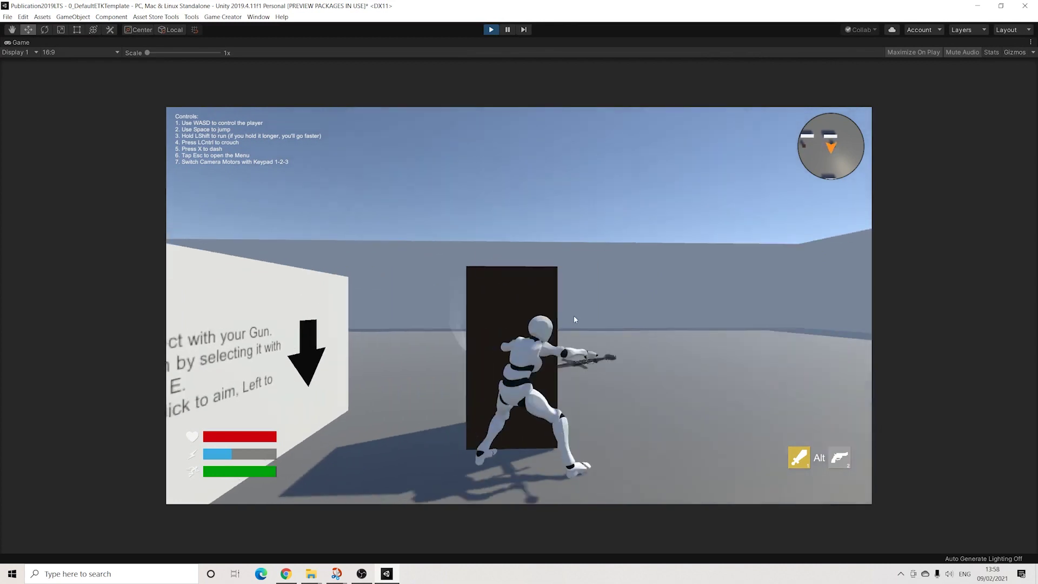
left_click(575, 320)
key("w")
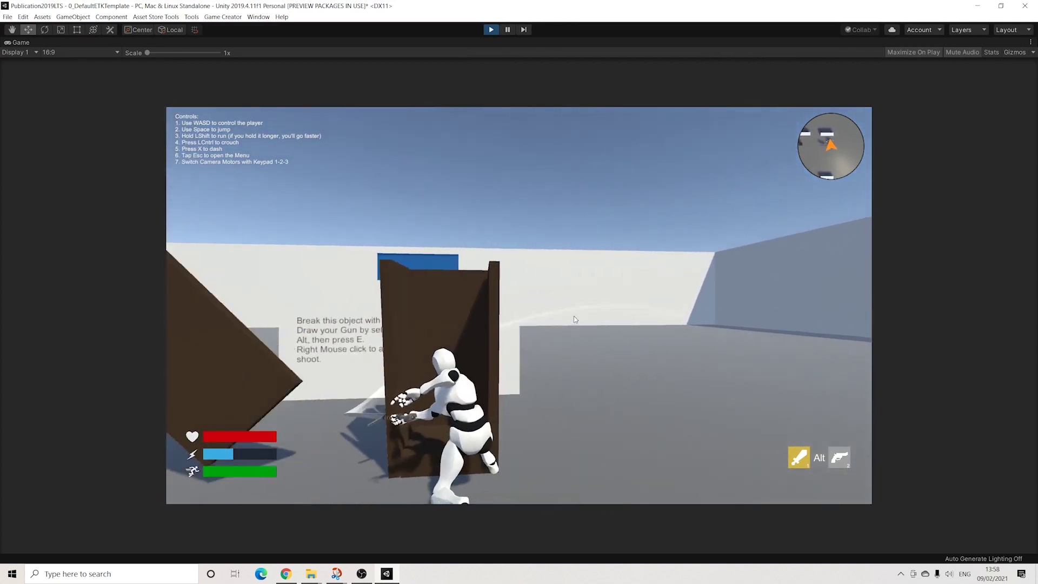
Step: Switch to the gun, then aim at and shoot the brown box beside the sword instructions
key("a")
key("w")
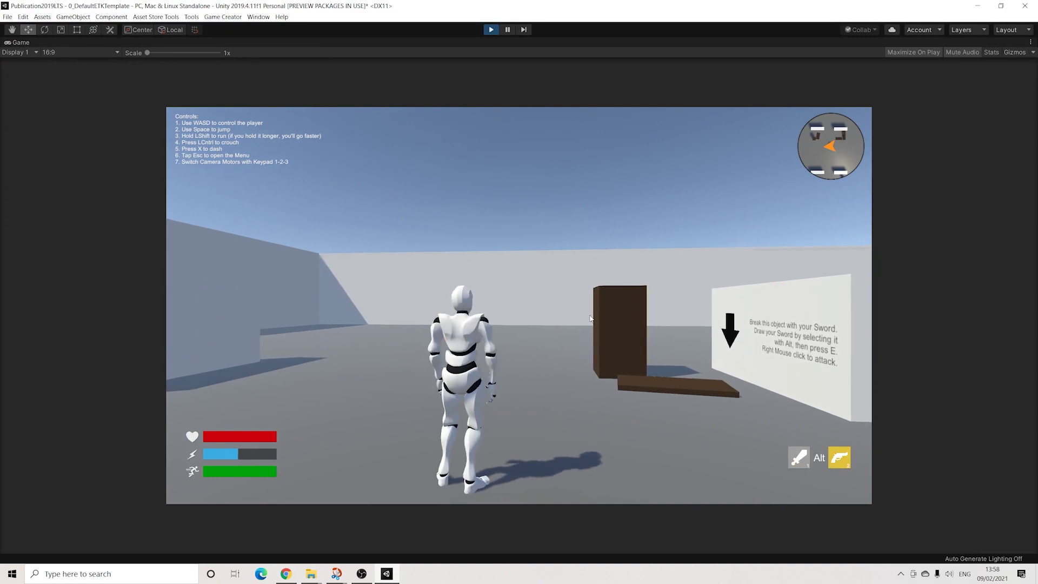
right_click_drag(594, 315, 611, 315)
left_click(611, 315)
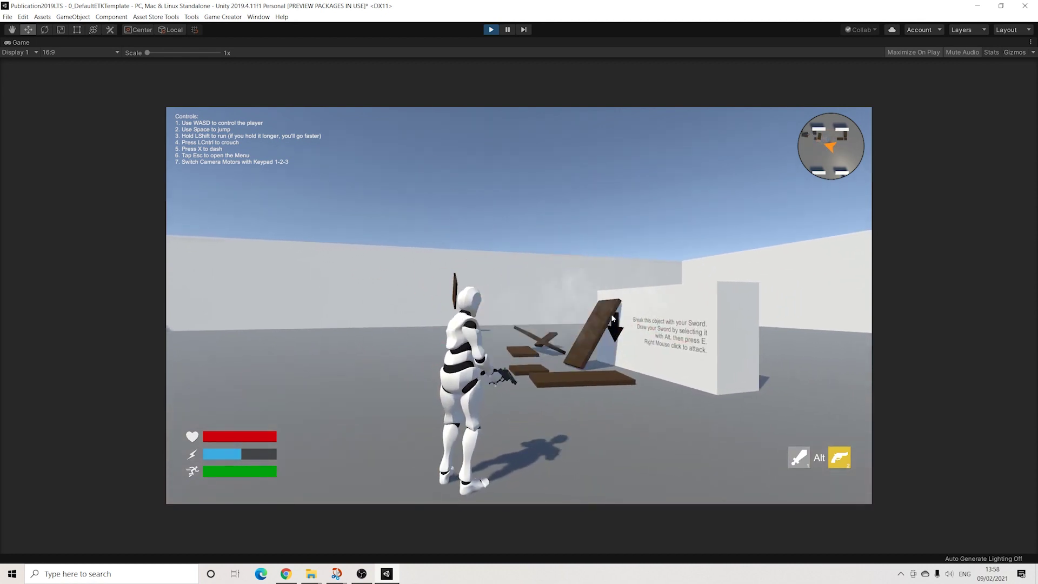
Step: Run between the two weapon instruction walls to the moving platform and ride it through the blue door
key("d")
key("w")
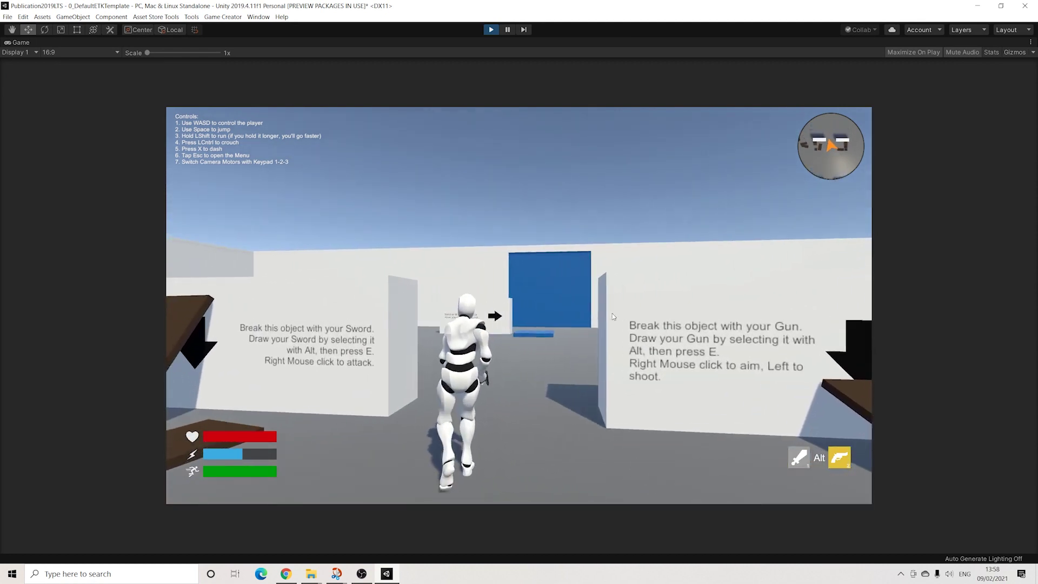
key("w")
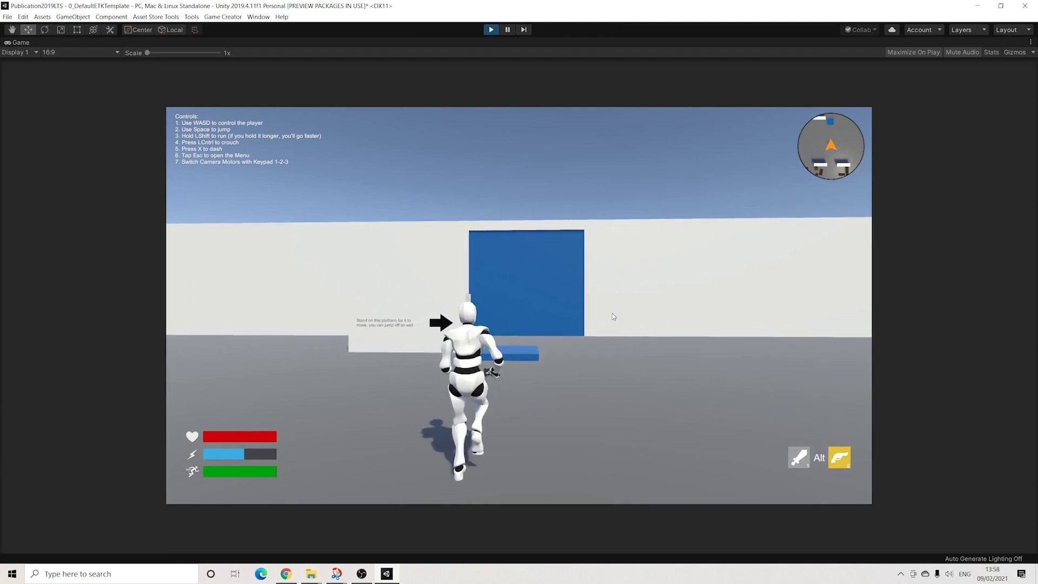
key("w")
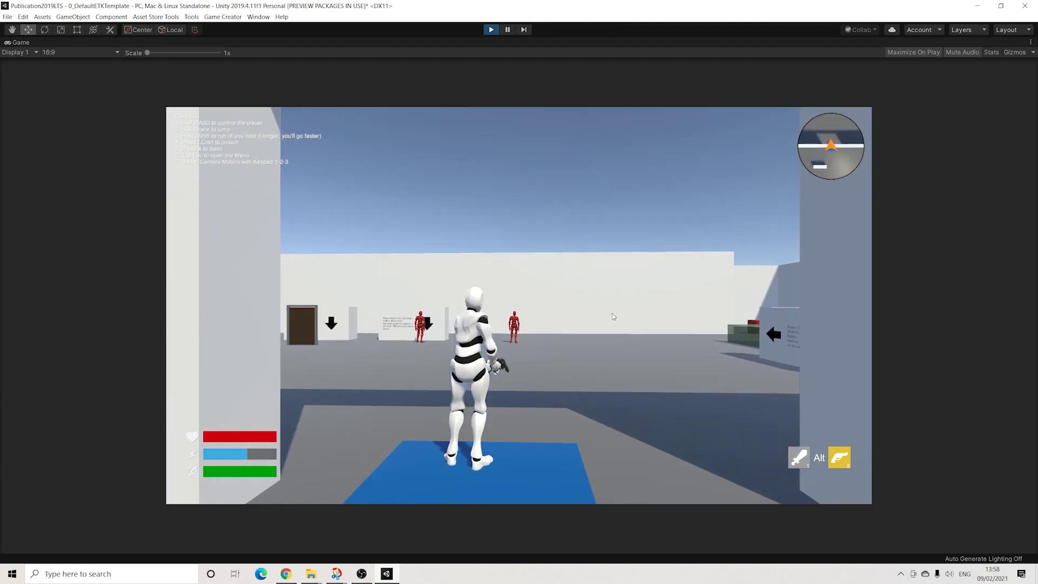
Step: Leave the platform, walk around the room with the red enemies while aiming the gun, and stop play mode
key("f")
key("d")
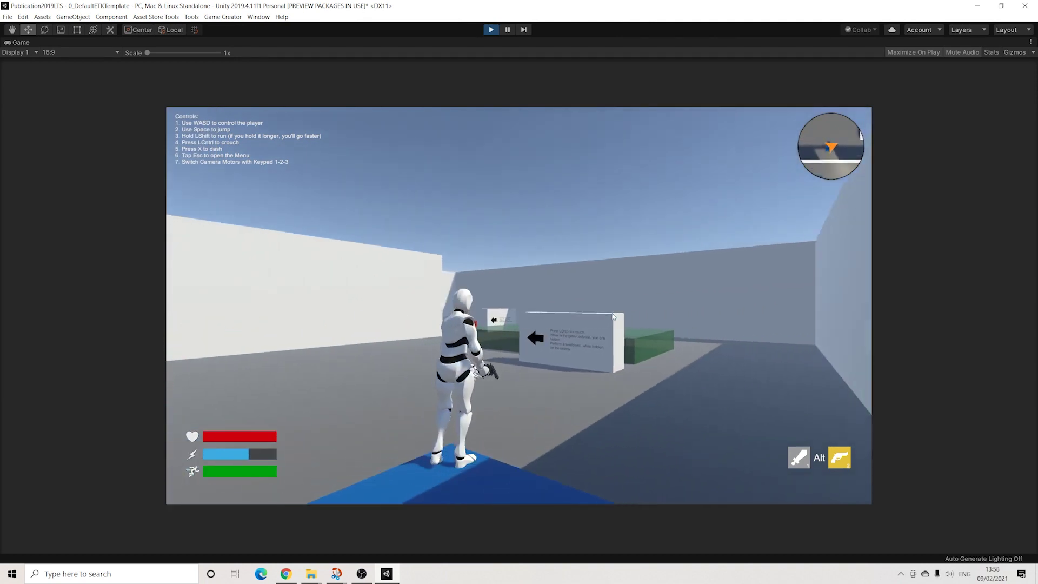
key("w")
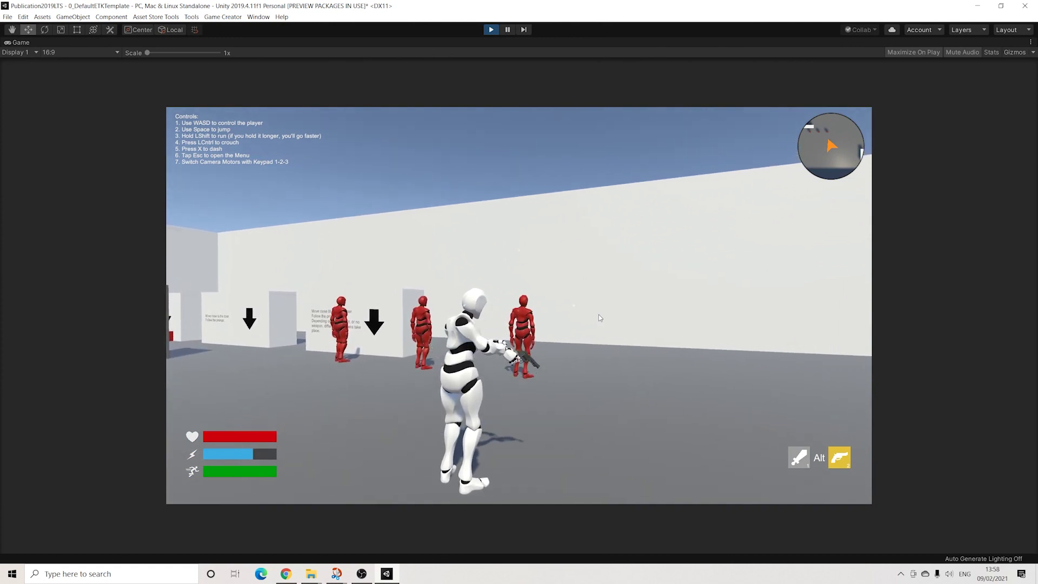
right_click_drag(600, 318, 770, 321)
key("w")
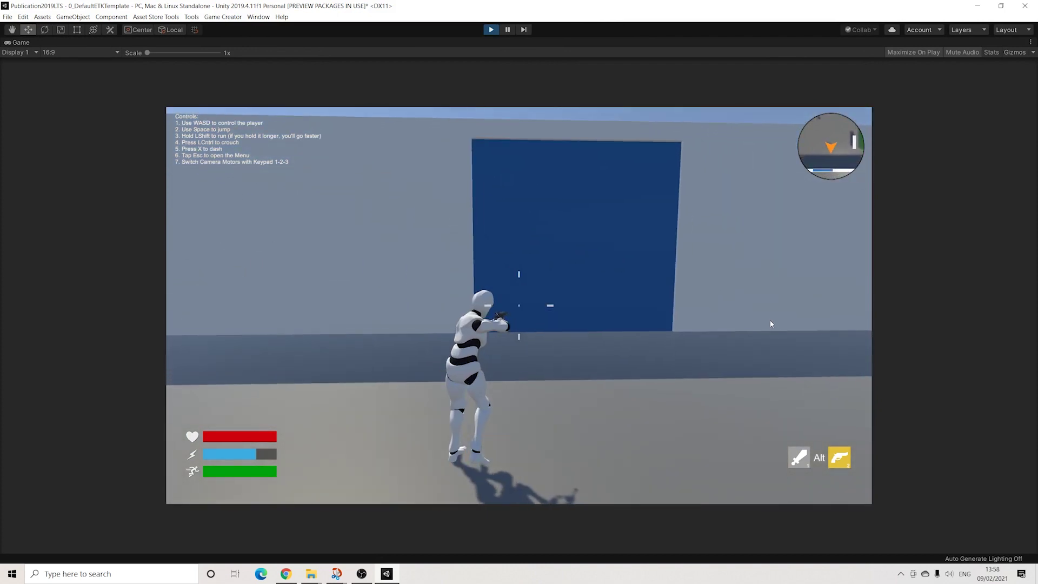
left_click(496, 31)
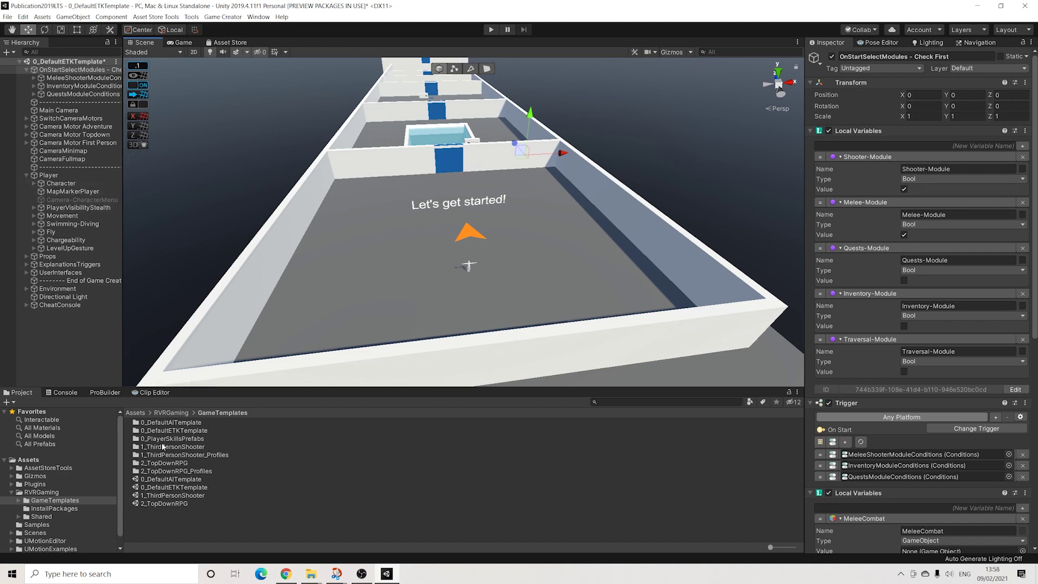
Step: Open the 0_PlayerSkillsPrefabs folder and look through its list of skill prefabs
double_click(167, 438)
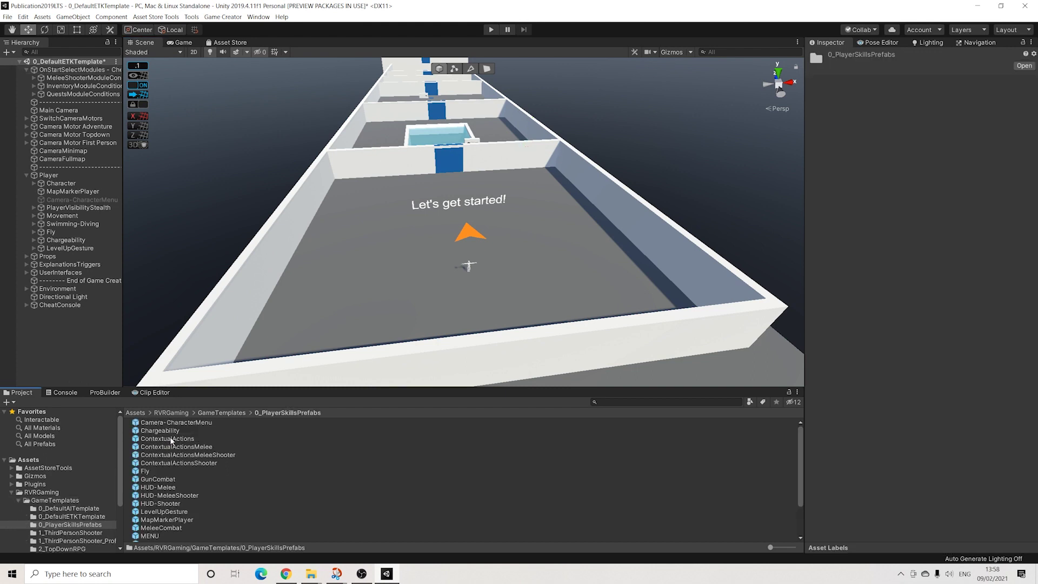
scroll(175, 432, "down", 1)
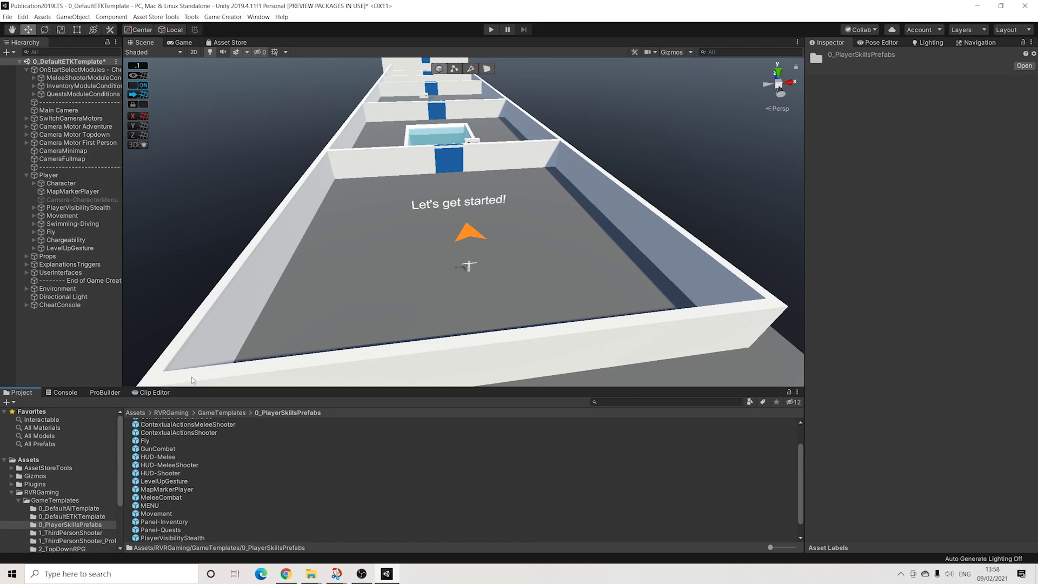
scroll(173, 507, "down", 1)
scroll(162, 497, "up", 2)
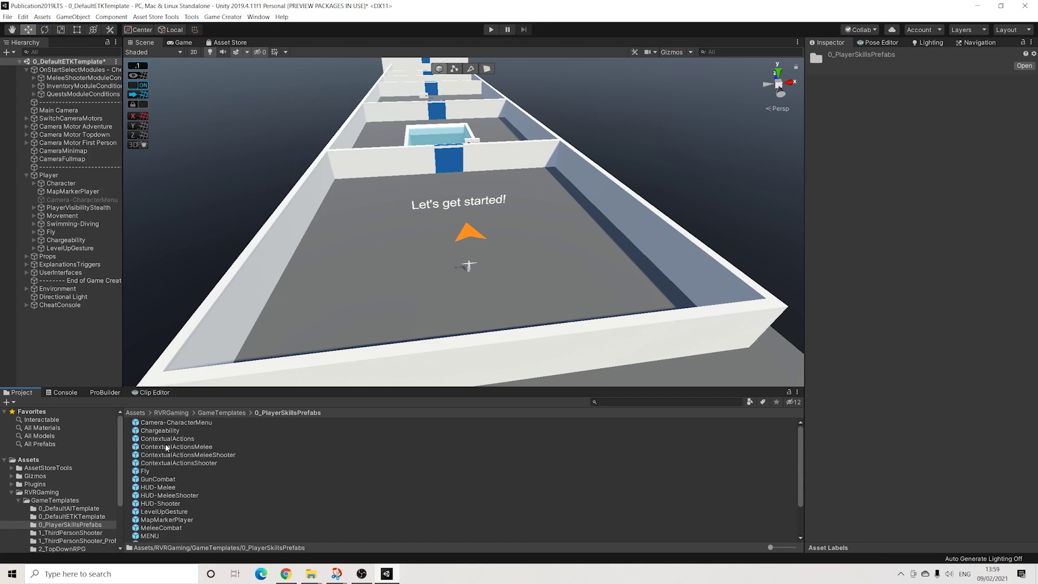
scroll(167, 449, "down", 2)
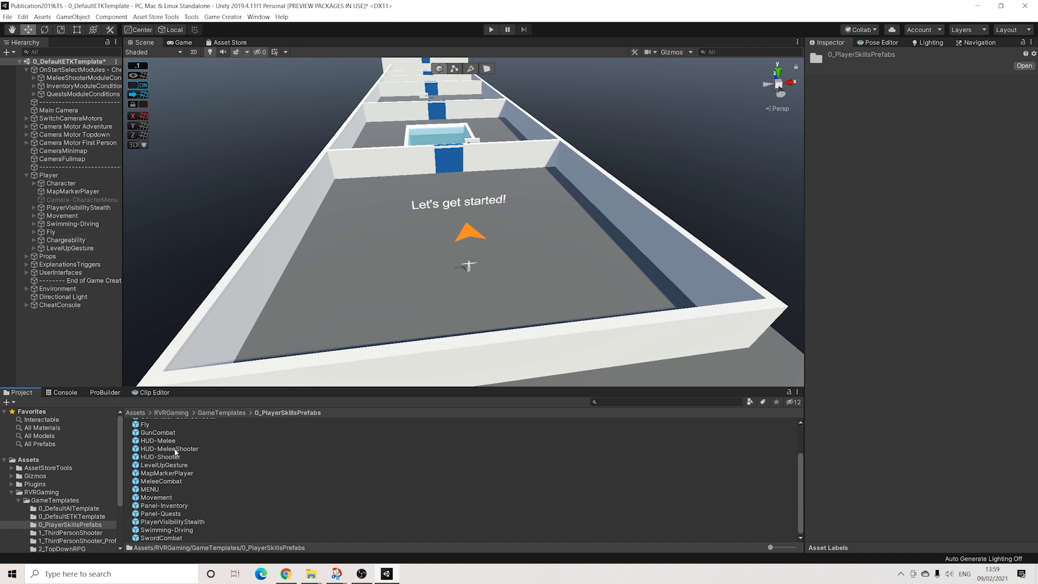
scroll(169, 468, "up", 2)
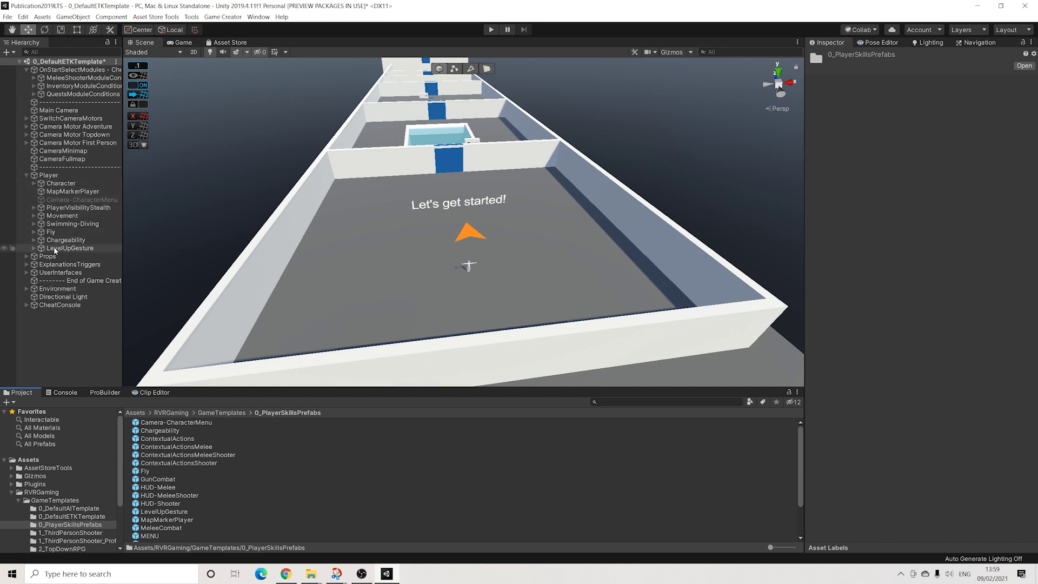
Step: Open the ContextualActions prefab, inspect the actions on Takedown-Inactive, and return to the scene
double_click(184, 441)
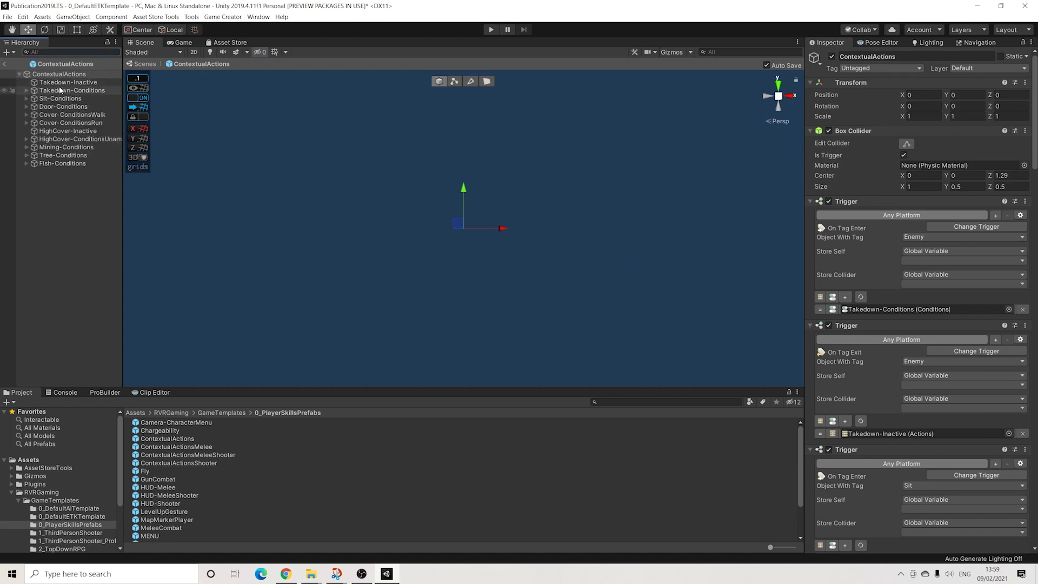
left_click(62, 83)
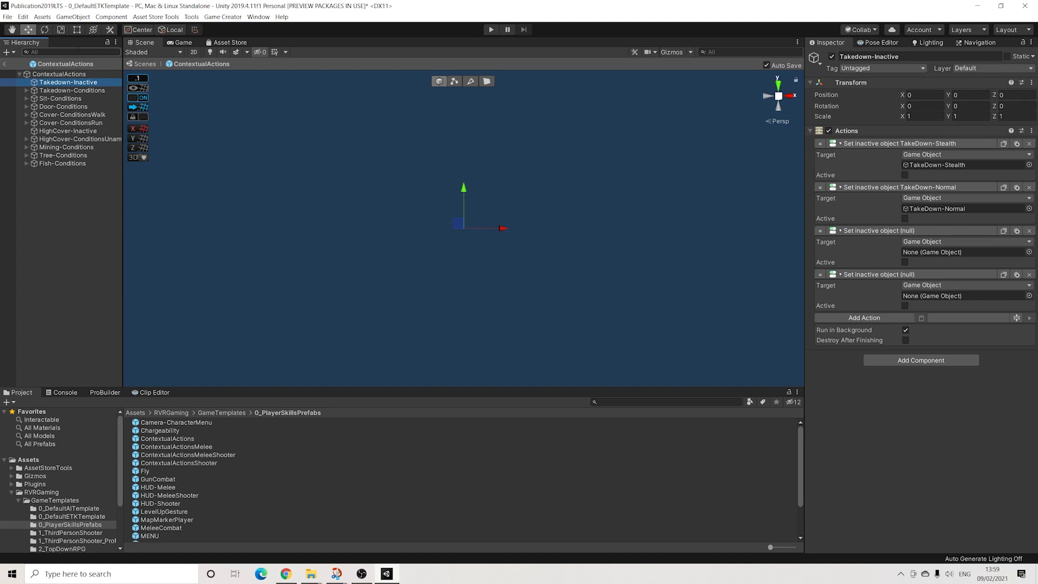
left_click(6, 64)
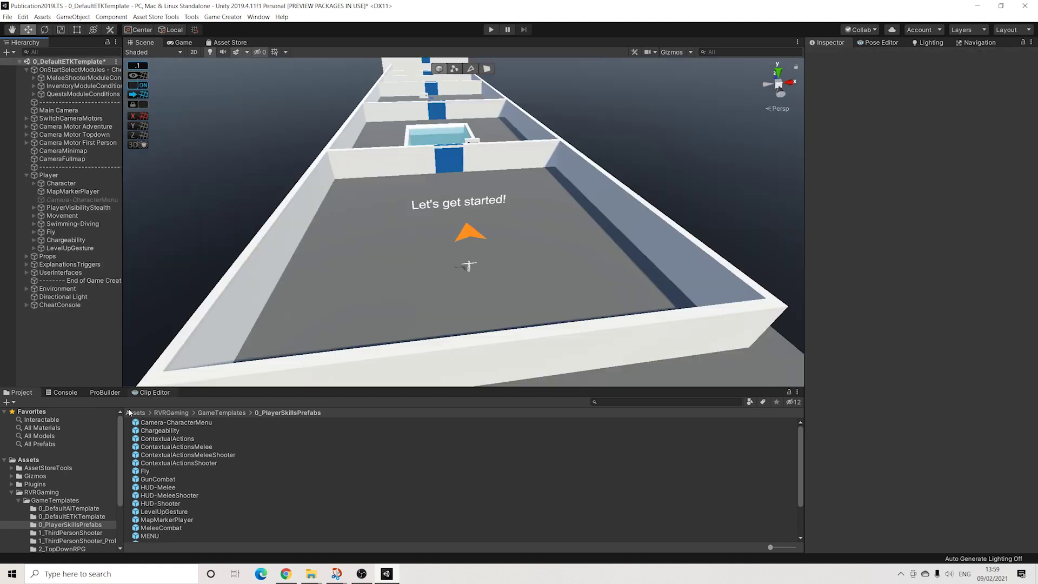
Step: Look over the remaining skill prefabs, then collapse the Player and OnStartSelectModules objects in the scene hierarchy
double_click(184, 447)
scroll(167, 466, "down", 3)
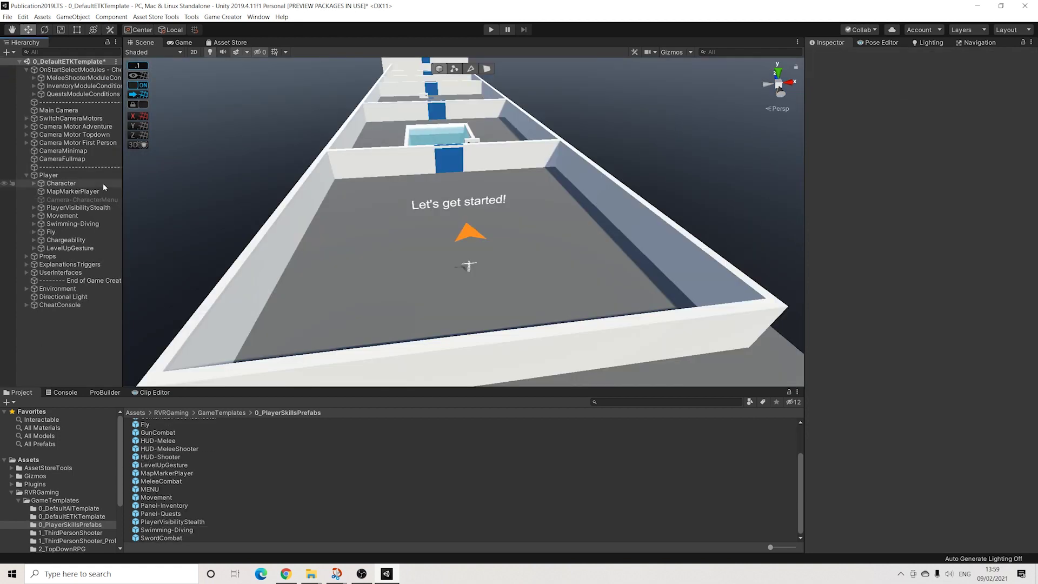
left_click(25, 175)
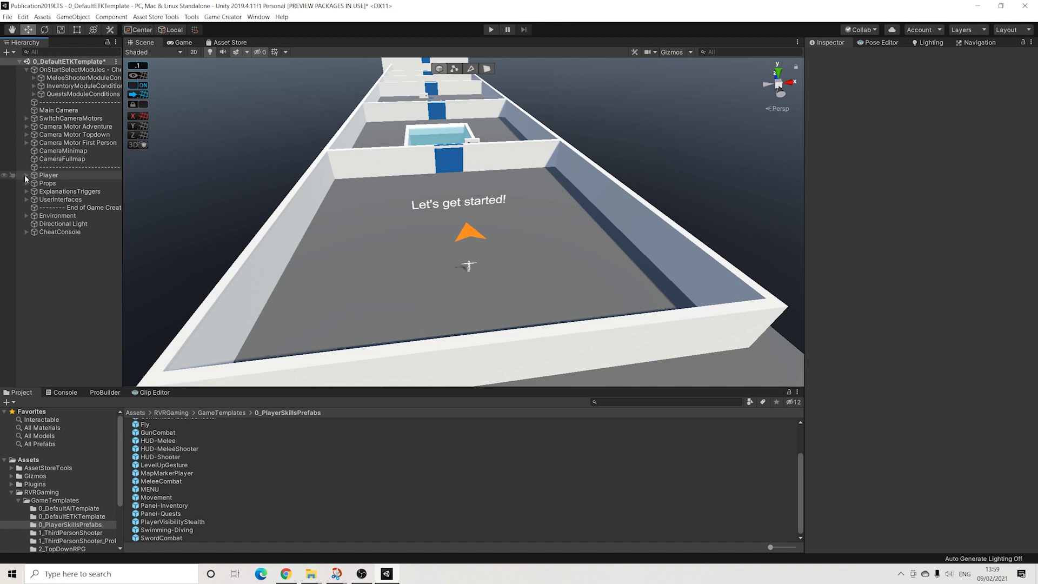
left_click(26, 69)
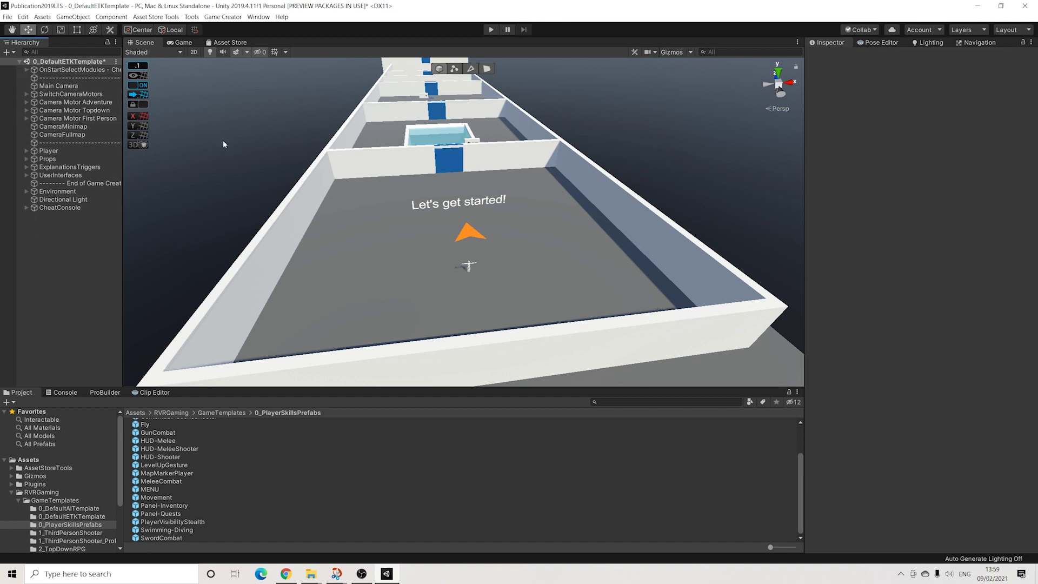
Step: Look over the template's row of rooms in the scene, then select OnStartSelectModules to show its module variables
scroll(394, 199, "down", 1)
scroll(394, 198, "down", 2)
middle_click_drag(436, 199, 443, 259)
scroll(445, 262, "up", 10)
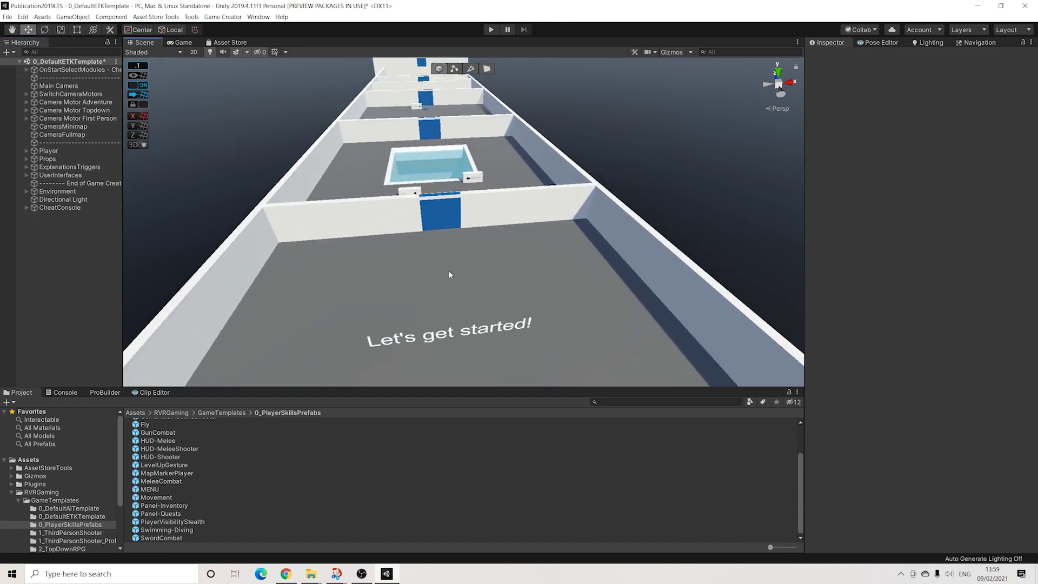
scroll(449, 274, "down", 3)
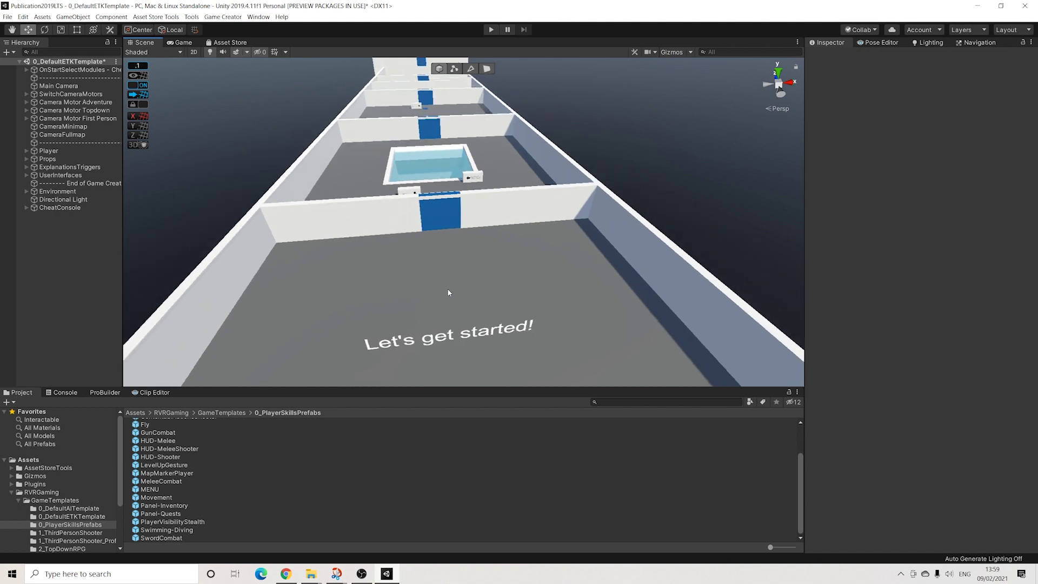
scroll(446, 289, "up", 3)
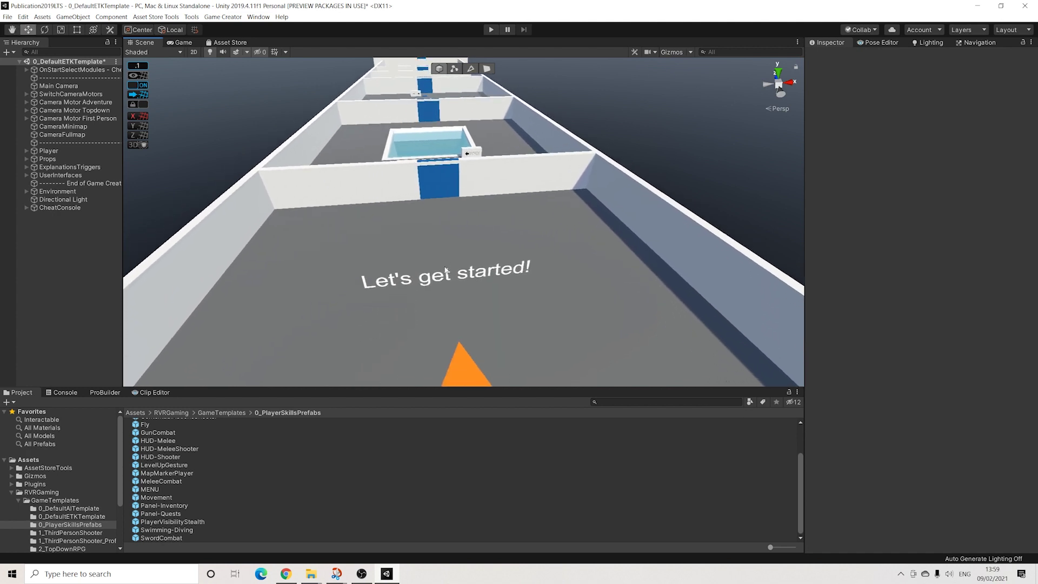
left_click_drag(447, 274, 598, 343, "alt")
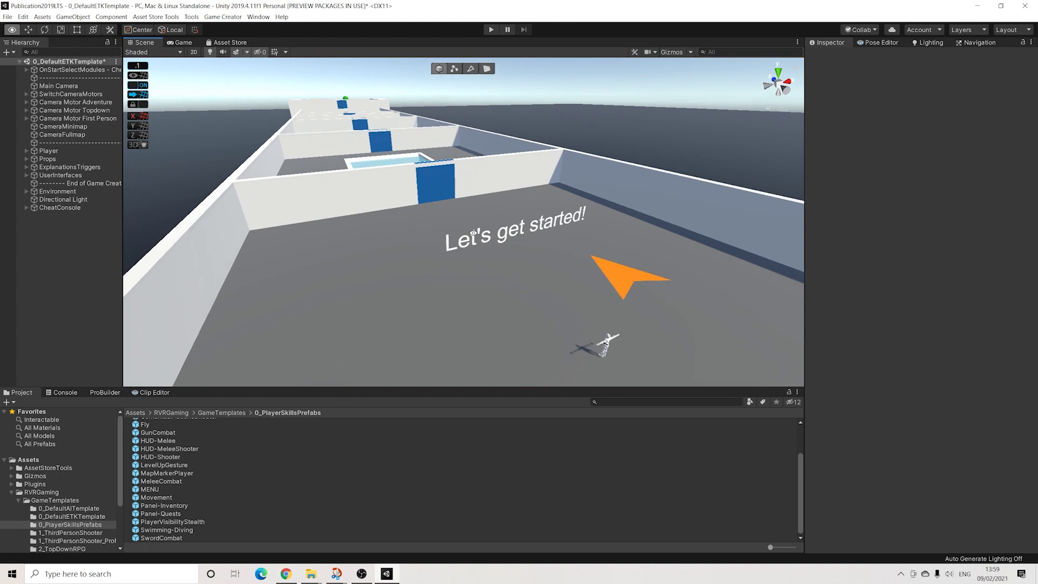
left_click(65, 69)
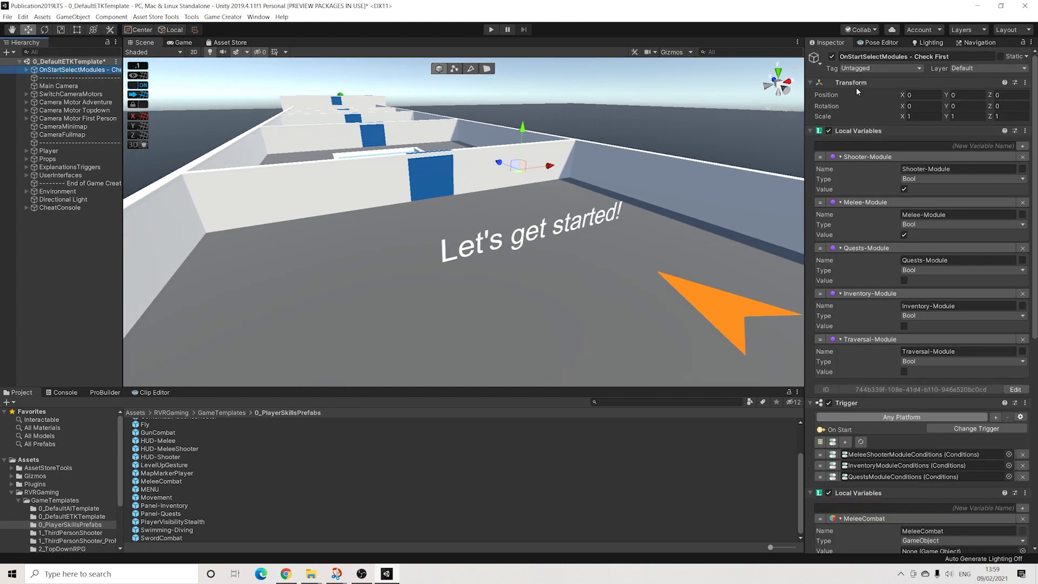
Step: Open MeleeShooterModuleConditions from the On Start trigger of OnStartSelectModules and expand its No Melee and Shooter Module condition
left_click(852, 86)
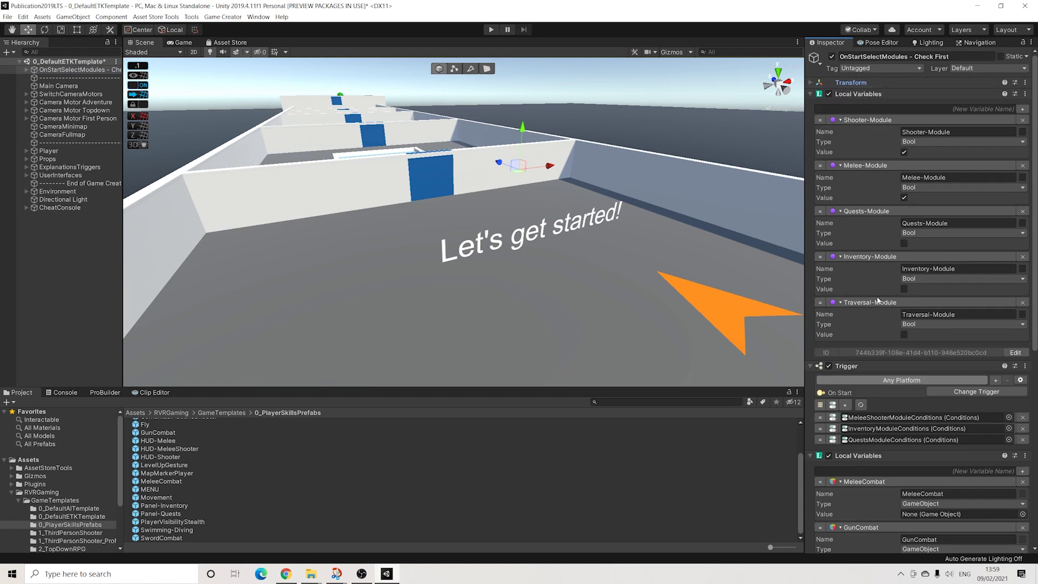
left_click(866, 419)
double_click(867, 419)
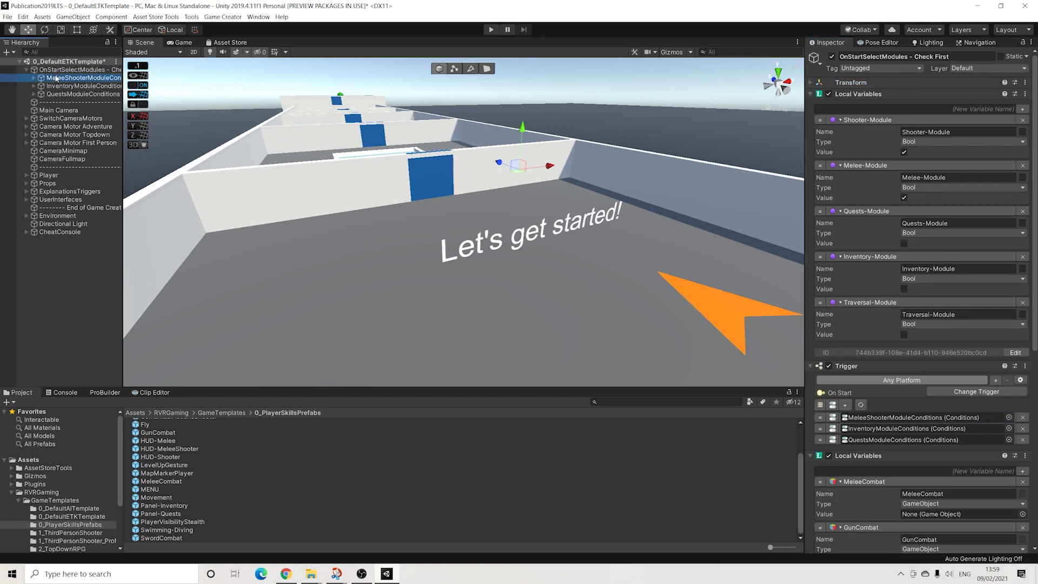
left_click(838, 107)
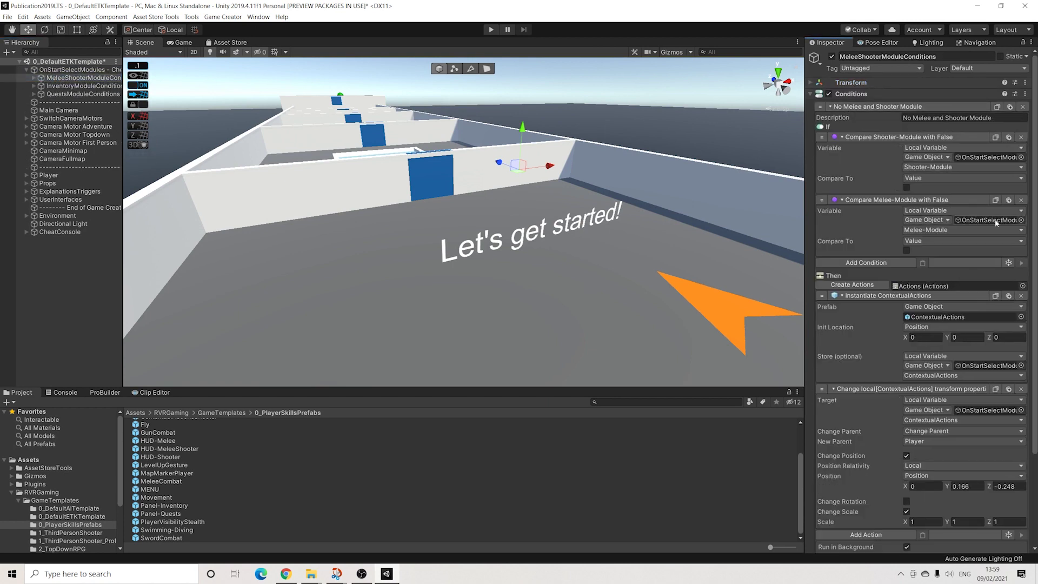
Step: Collapse the No Melee and Shooter Module condition, then expand Melee and Shooter Module and look through its comparisons and actions
left_click(876, 107)
left_click(863, 140)
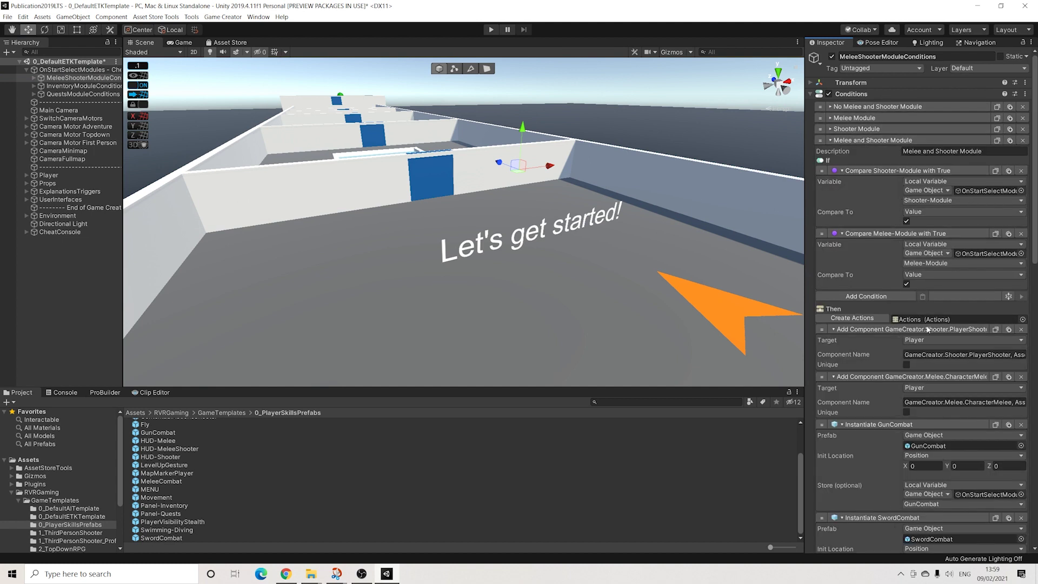
scroll(892, 216, "down", 3)
left_click_drag(942, 310, 906, 300)
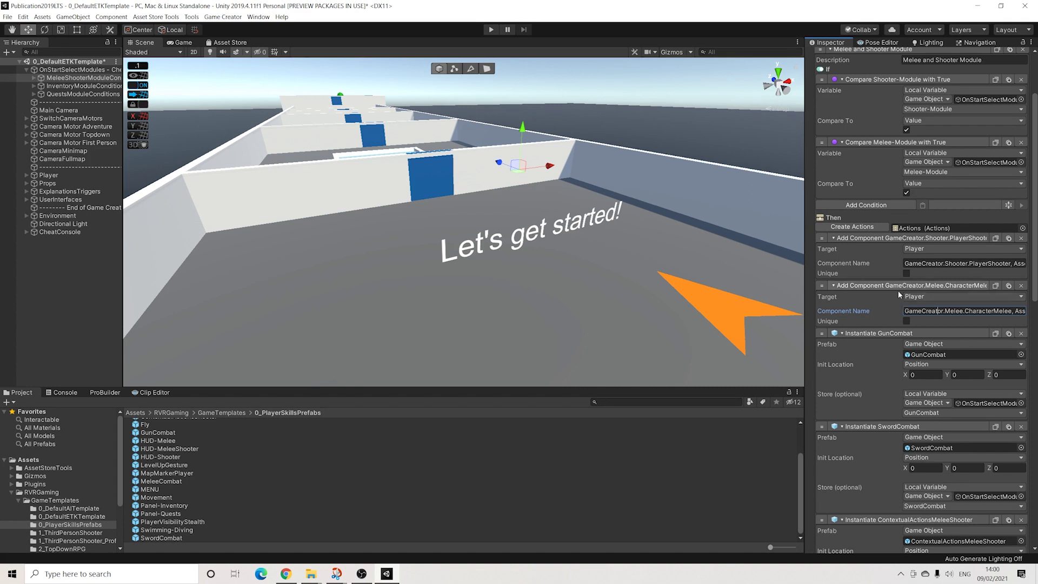
scroll(492, 177, "down", 5)
left_click_drag(476, 173, 489, 227, "alt")
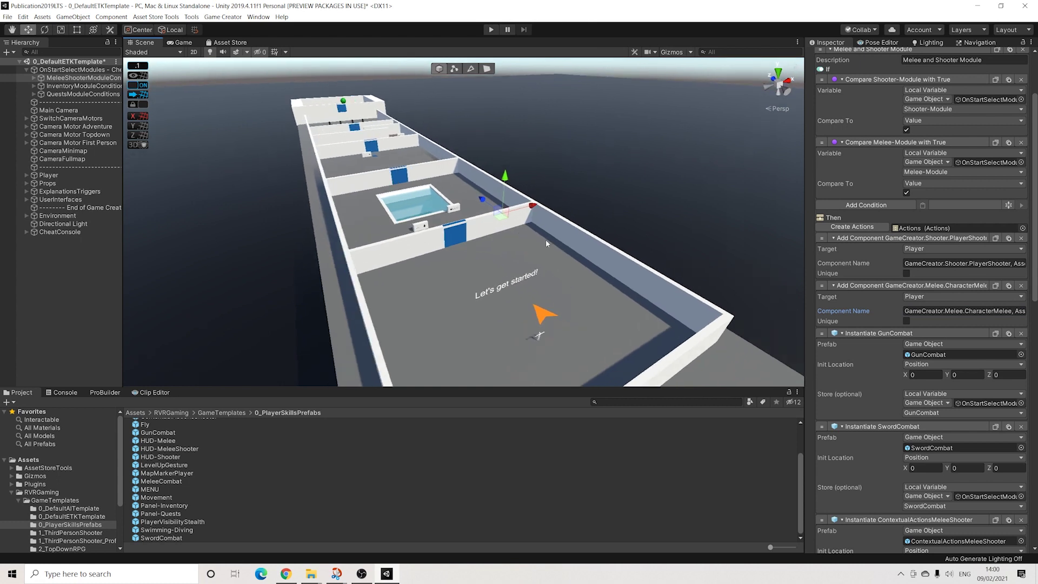
middle_click_drag(546, 239, 526, 216)
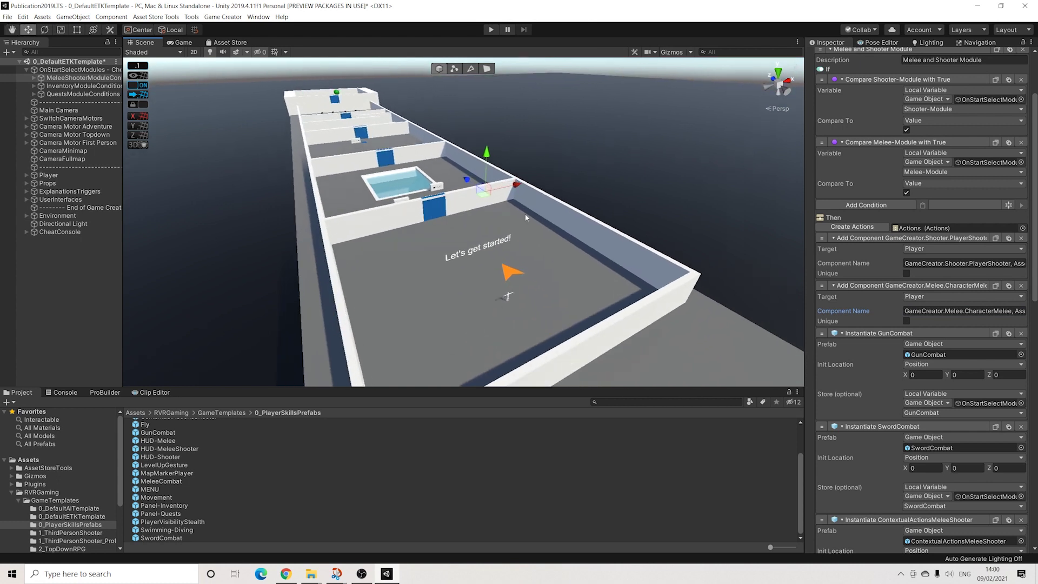